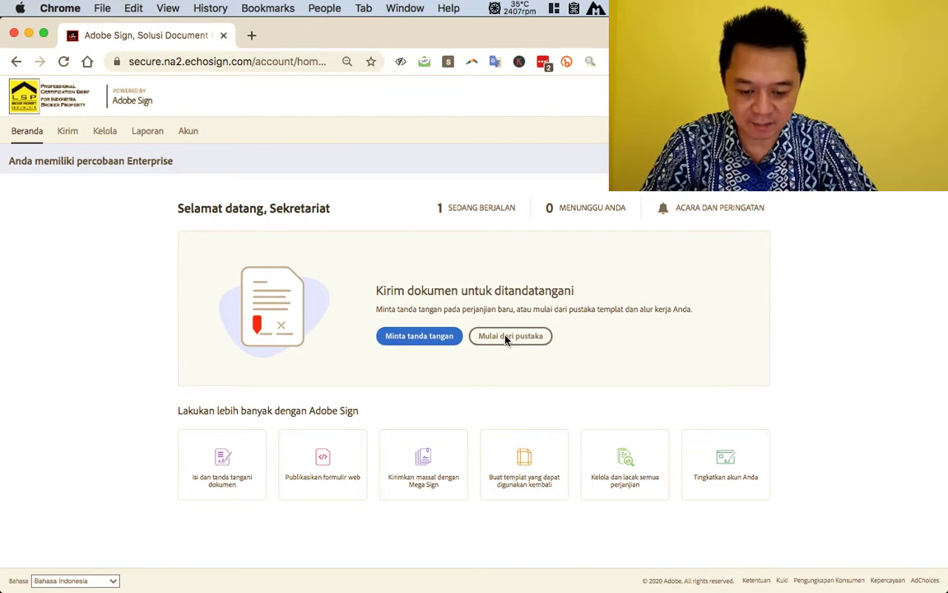
- Start the 'Step 01 Pengiriman Form FR.APL.01 - Permohonan' workflow from the library's Alur Kerja list
click(507, 335)
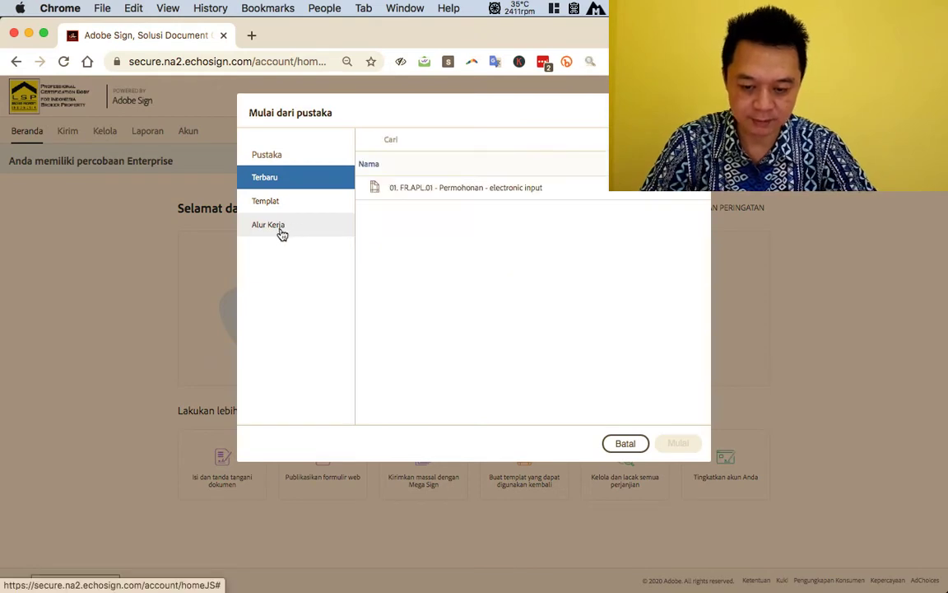
click(280, 233)
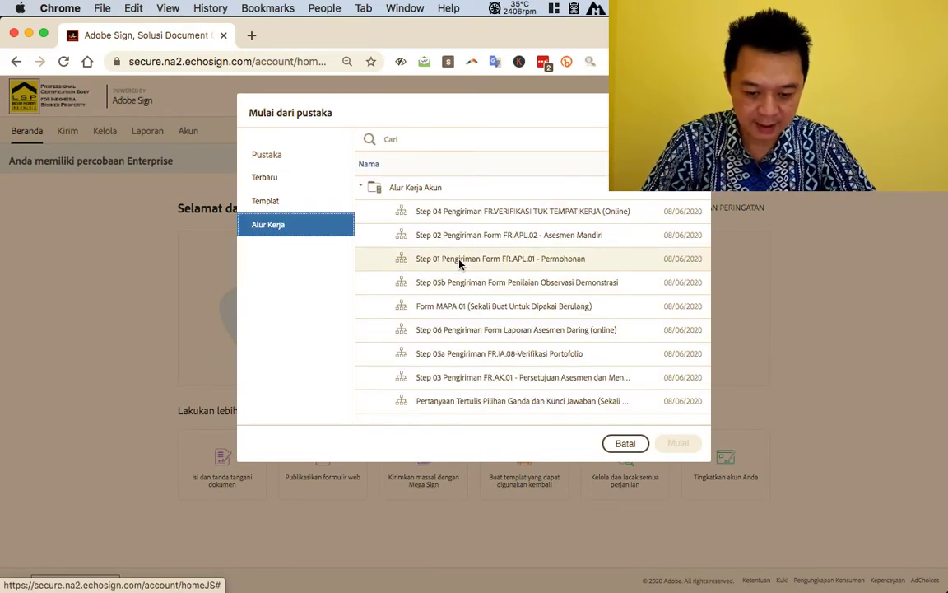
mouse_move(460, 263)
mouse_down()
mouse_move(481, 292)
mouse_move(476, 265)
mouse_up()
click(479, 260)
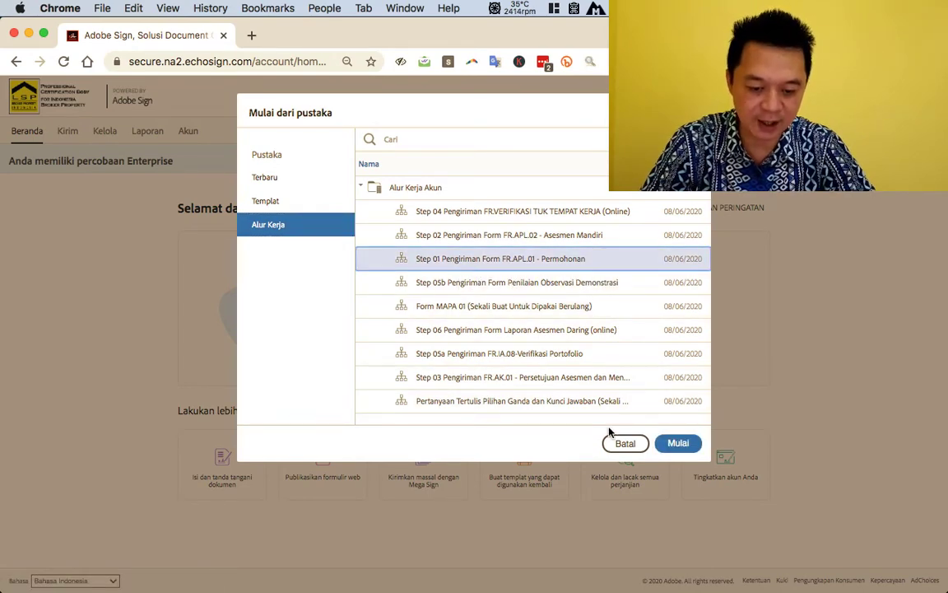
click(680, 446)
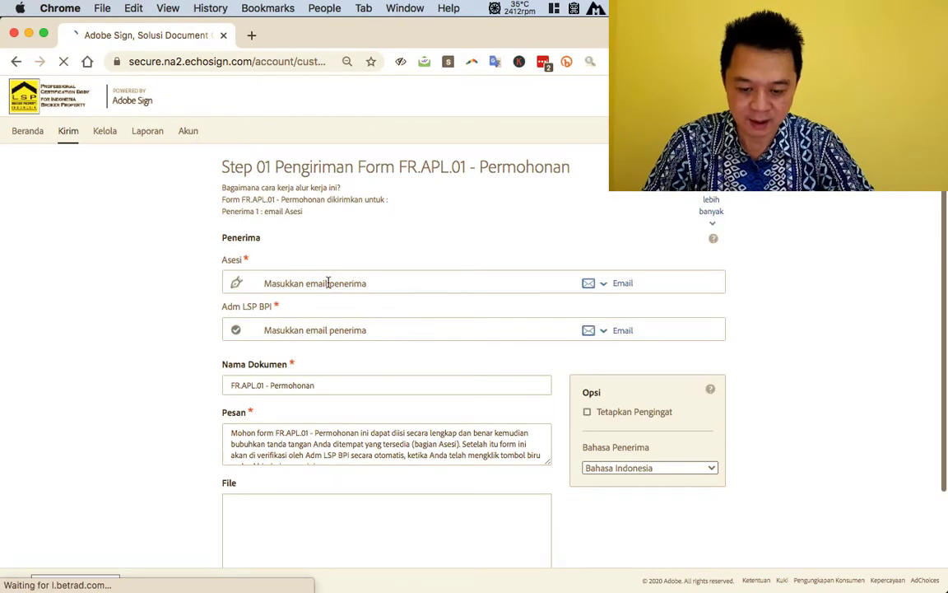
- Enter the Asesi recipient by typing the applicant's name and picking the suggested e-mail
scroll(402, 431, down, 2)
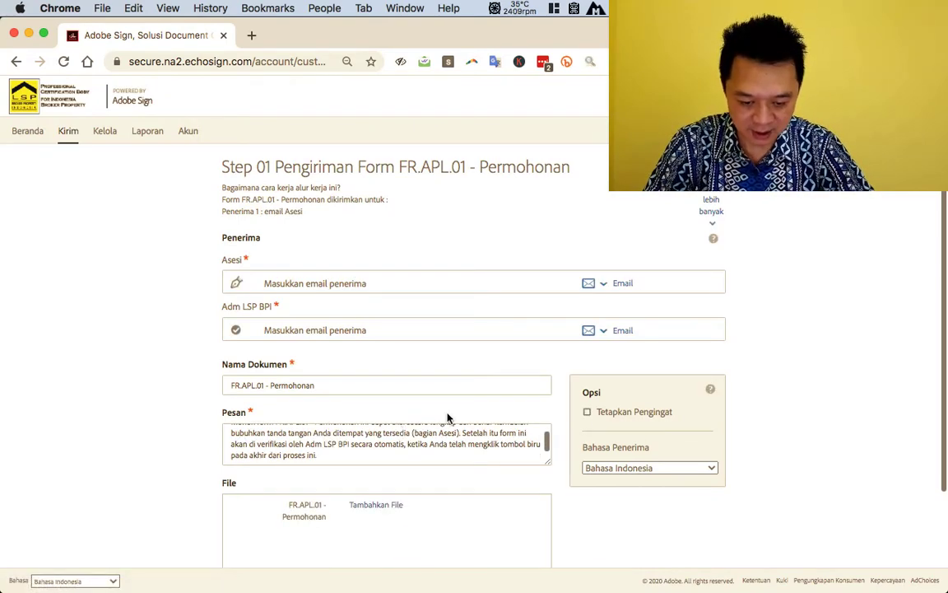
scroll(447, 417, down, 3)
scroll(449, 418, up, 3)
scroll(448, 418, down, 3)
scroll(447, 417, up, 3)
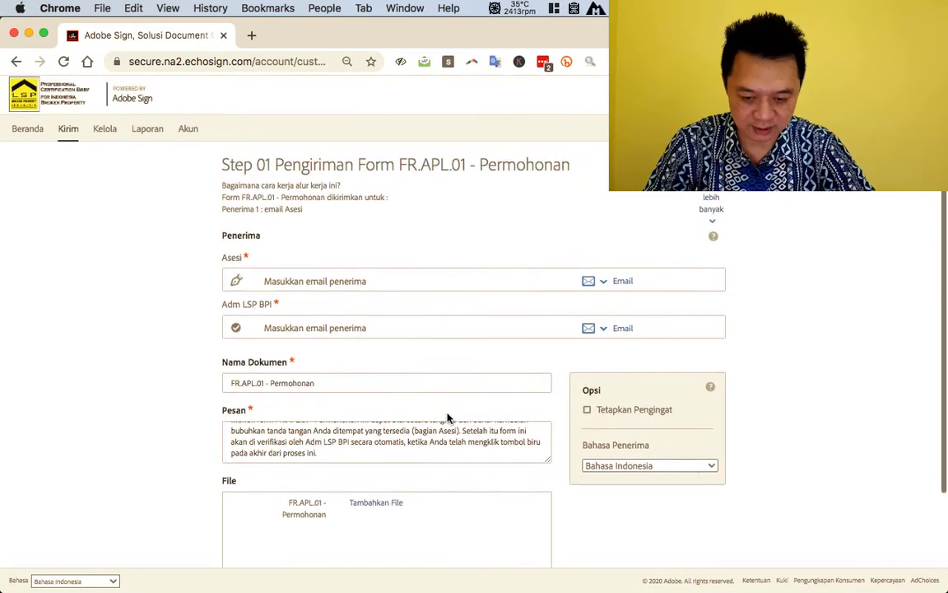
scroll(442, 451, up, 2)
click(306, 279)
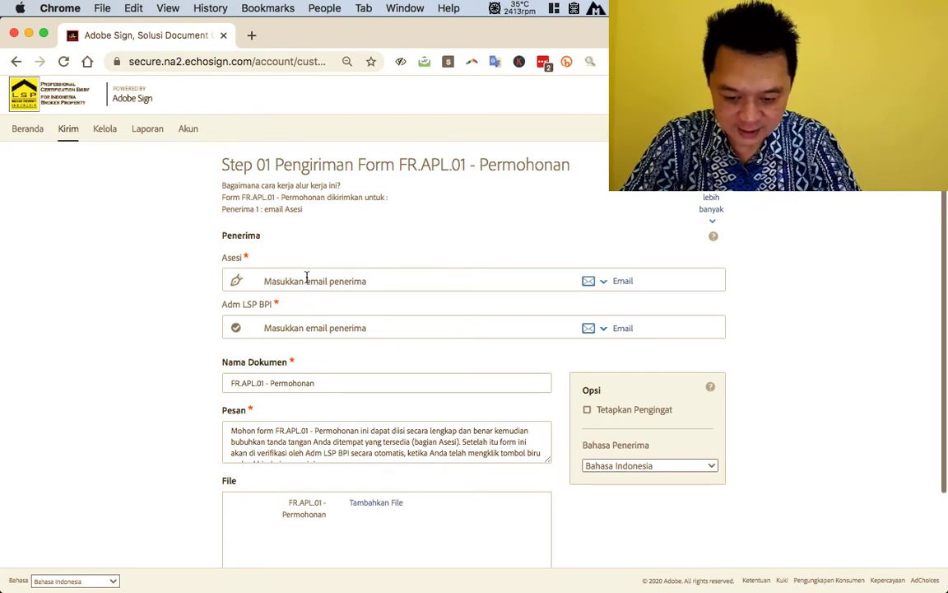
text(Tony)
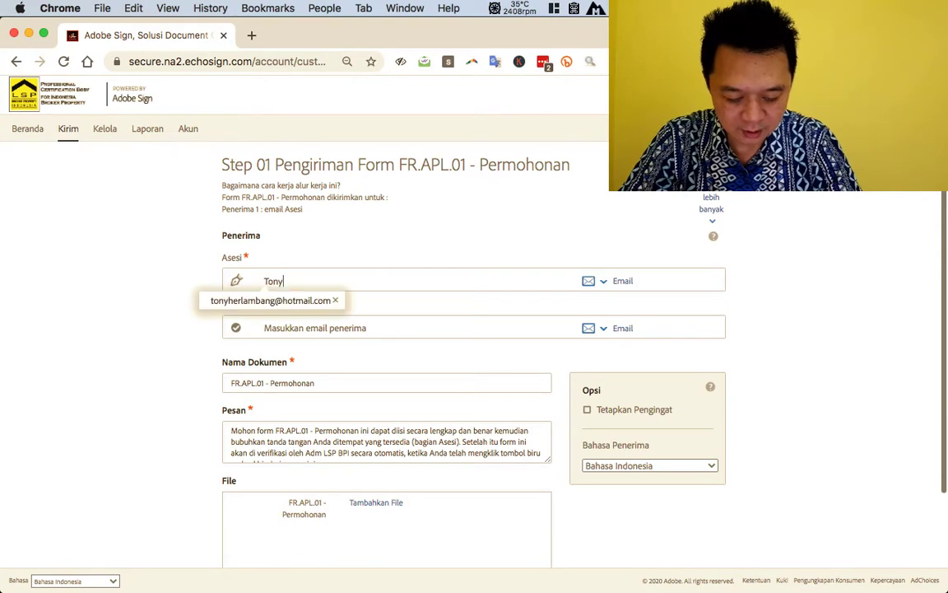
key(BackSpace)
key(BackSpace)
key(BackSpace)
key(BackSpace)
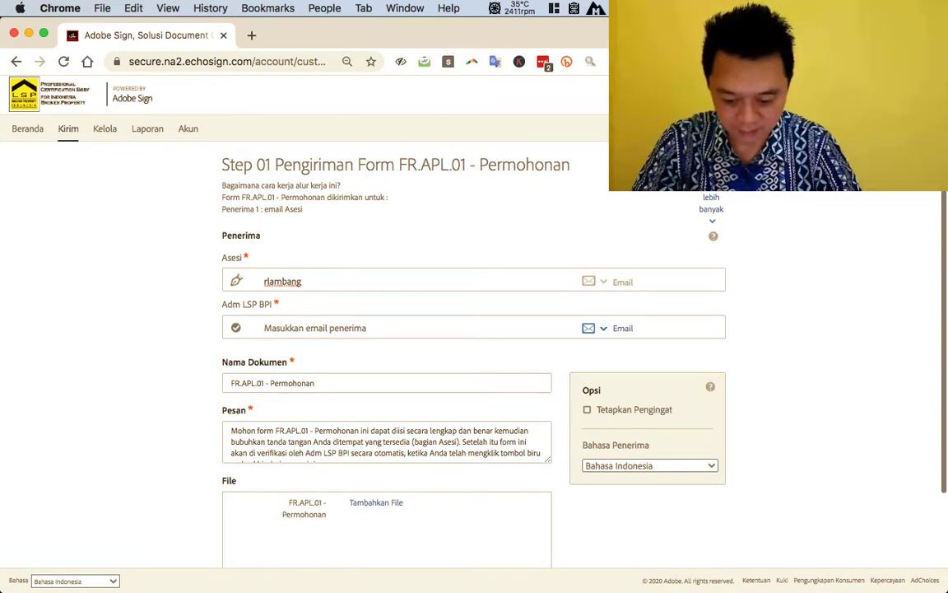
key(Right)
click(302, 281)
key(super+a)
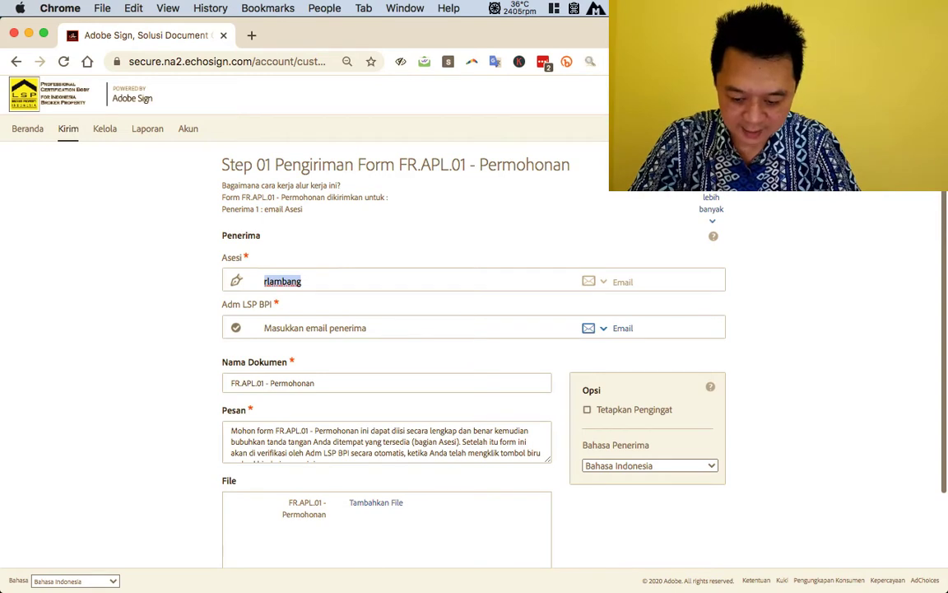
text(Tony)
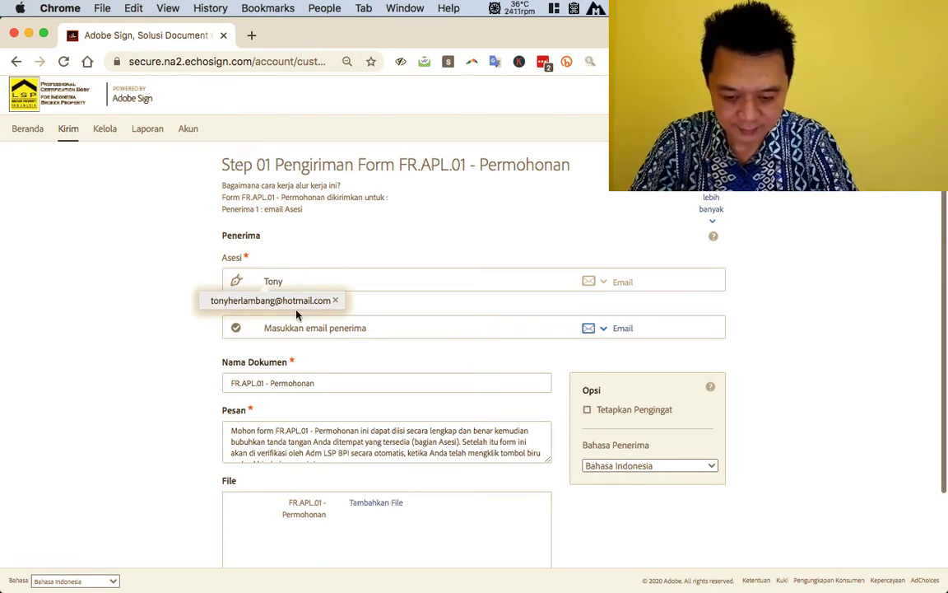
click(292, 303)
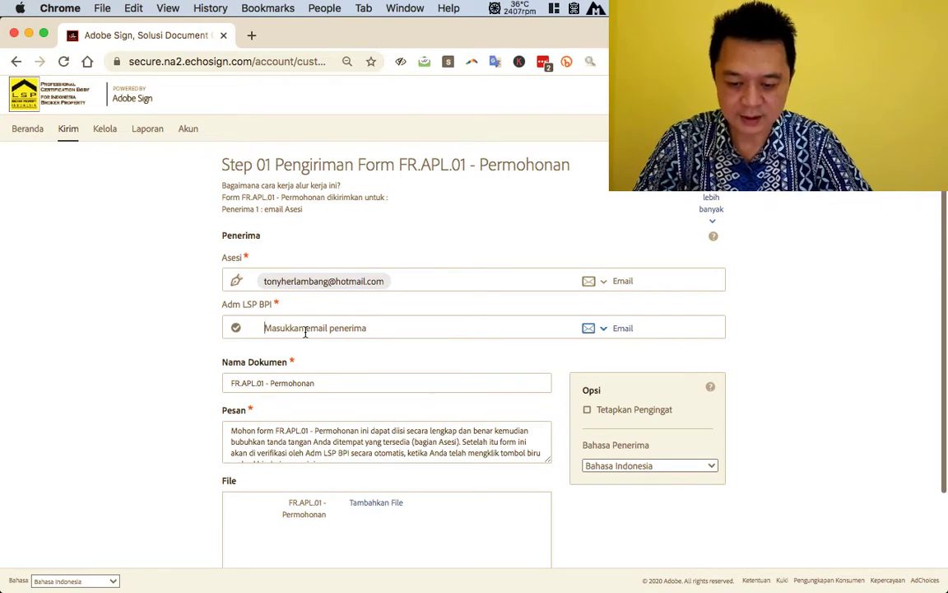
- Enter the Adm LSP BPI recipient by picking the suggested e-mail address
click(305, 331)
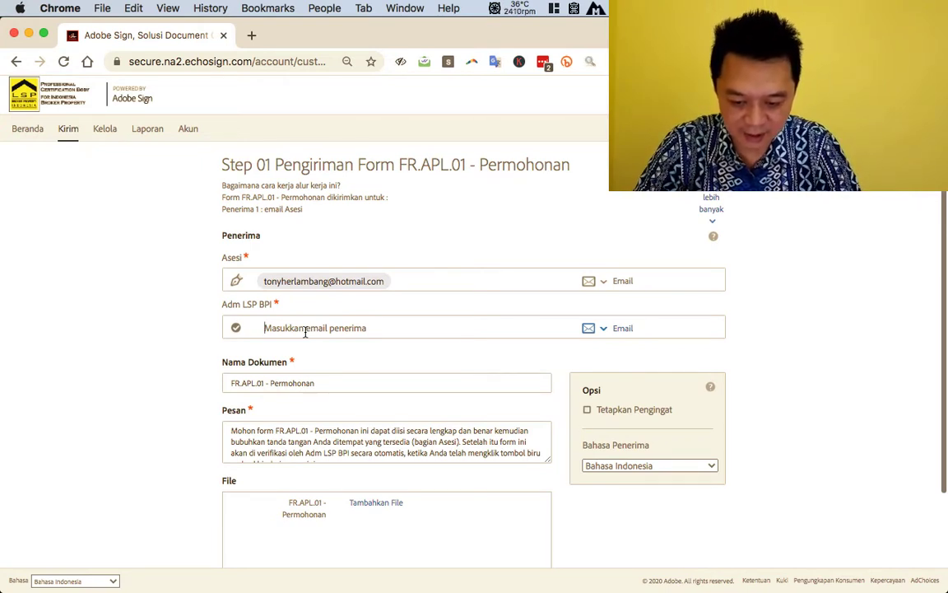
text(pizza)
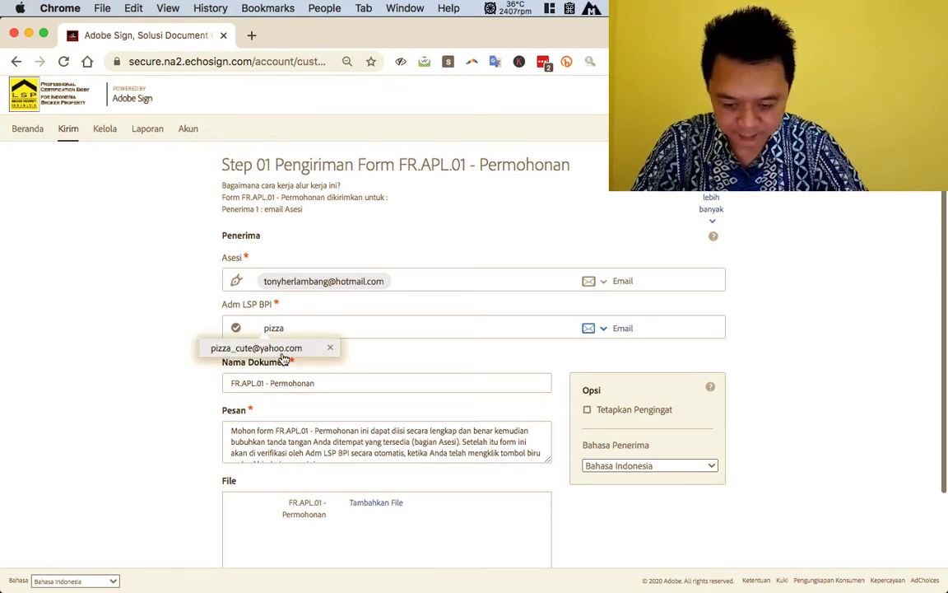
click(279, 350)
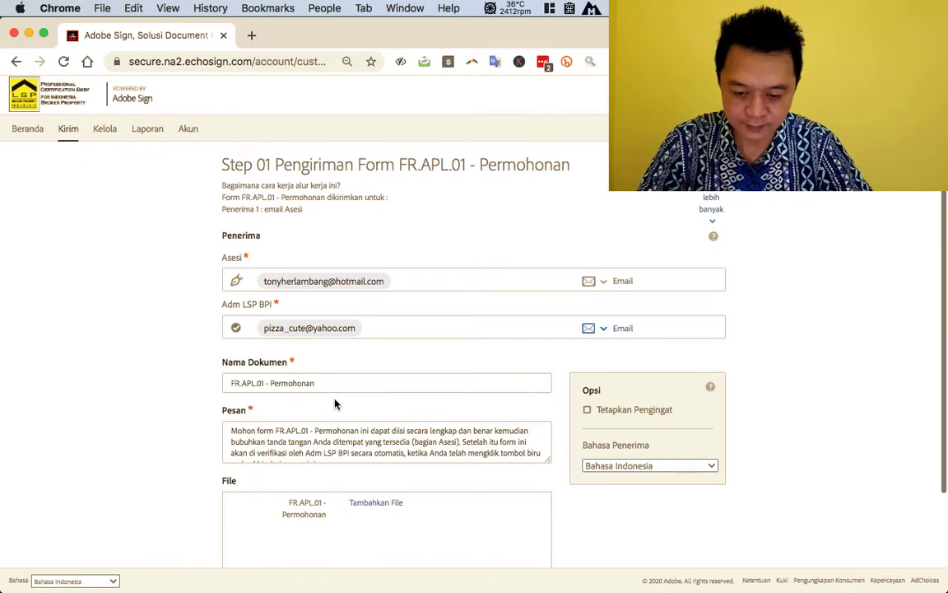
scroll(351, 387, down, 2)
scroll(358, 365, up, 1)
scroll(362, 356, down, 2)
scroll(366, 323, down, 1)
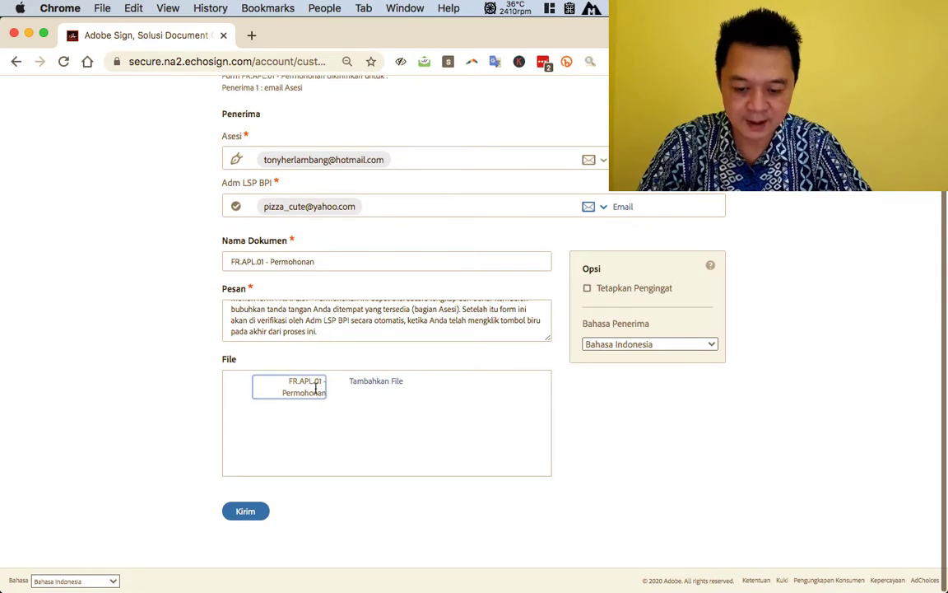
- Attach the '01. FR.APL.01 - Permohonan - electronic input' template and send the agreement
click(372, 382)
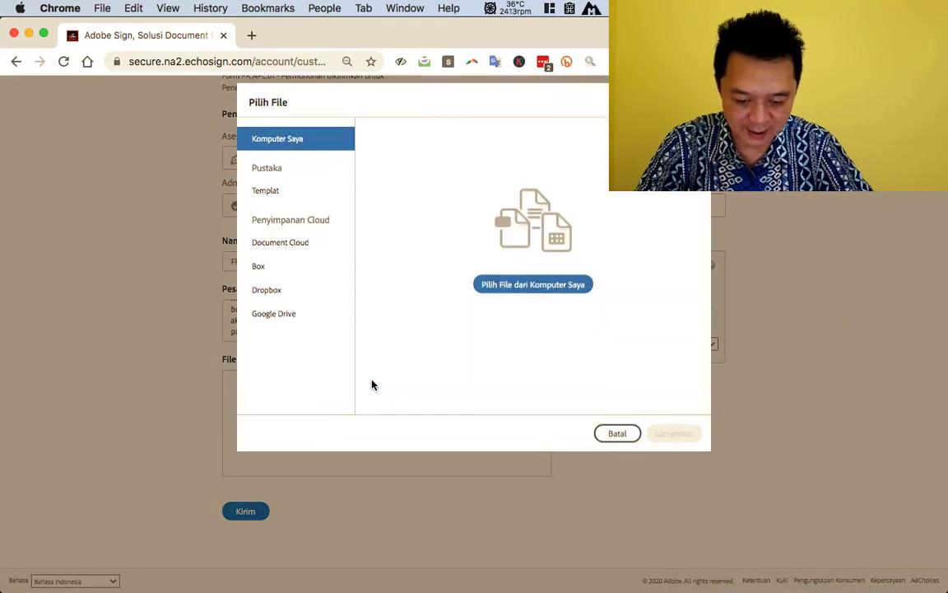
click(272, 203)
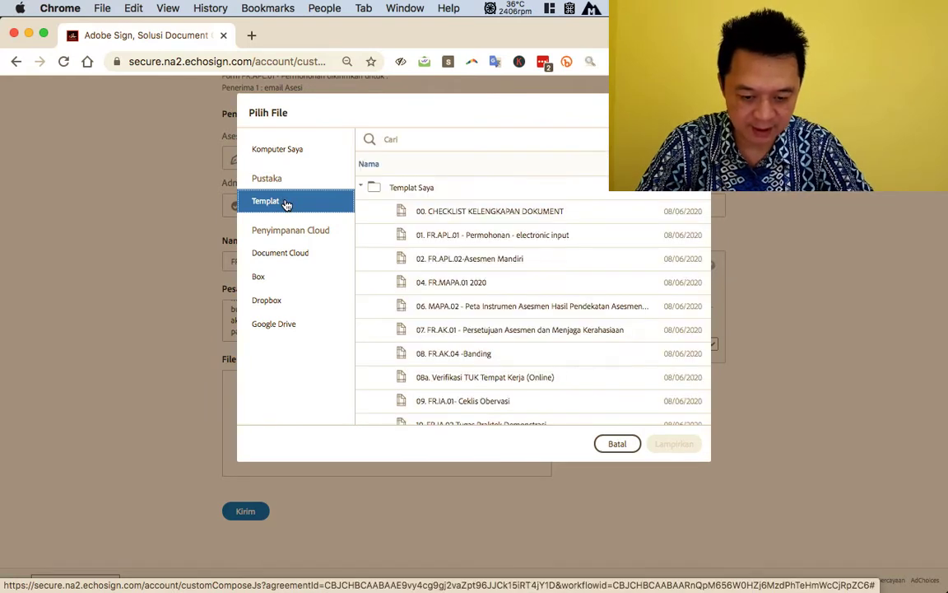
click(461, 235)
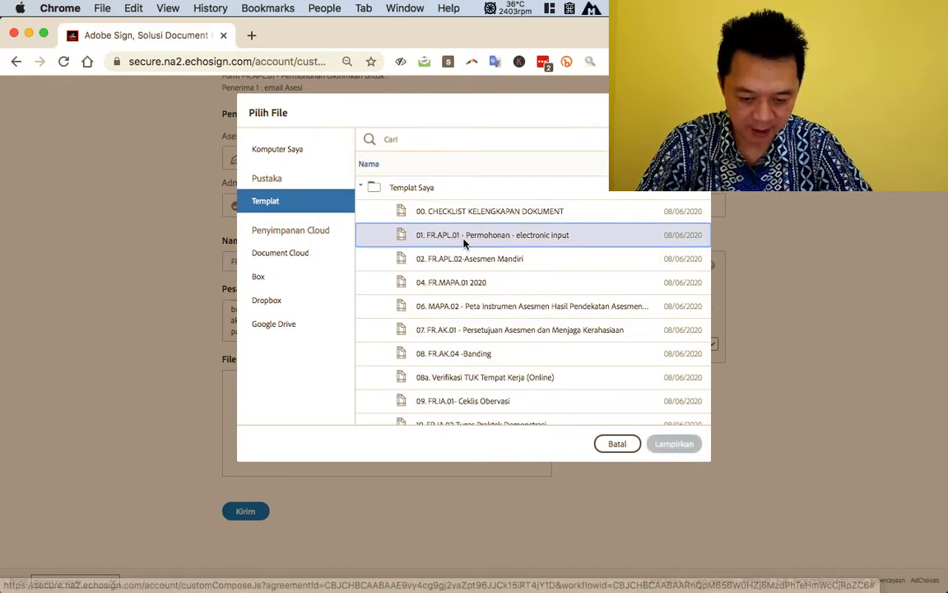
click(678, 448)
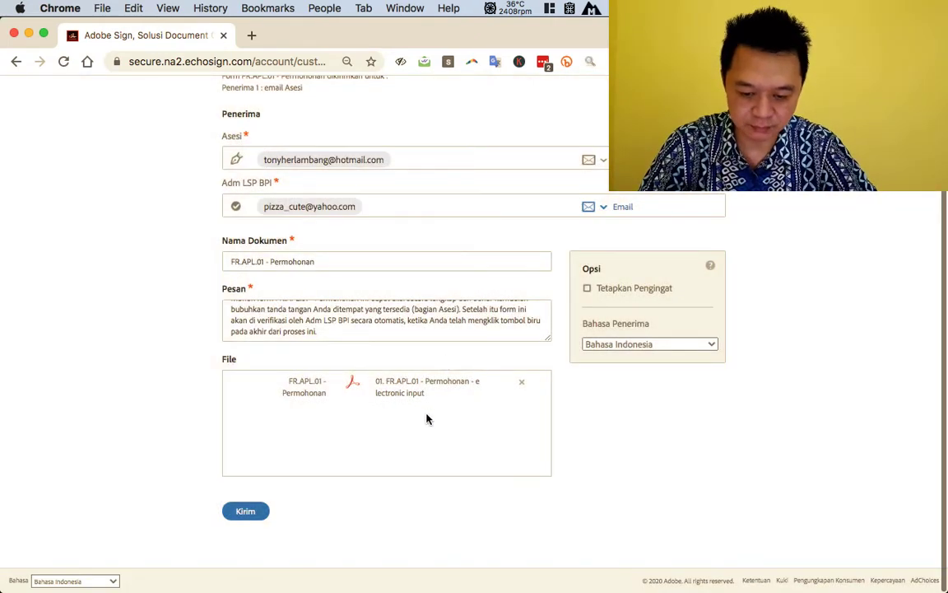
click(245, 514)
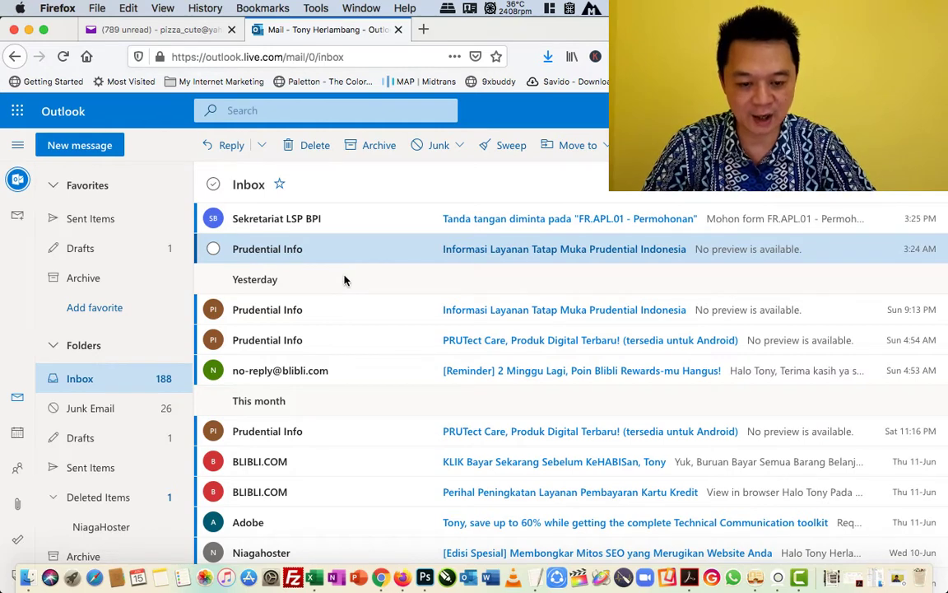
- Open the Sekretariat LSP BPI signature-request e-mail and follow its Tinjau dan tanda tangani link
click(498, 225)
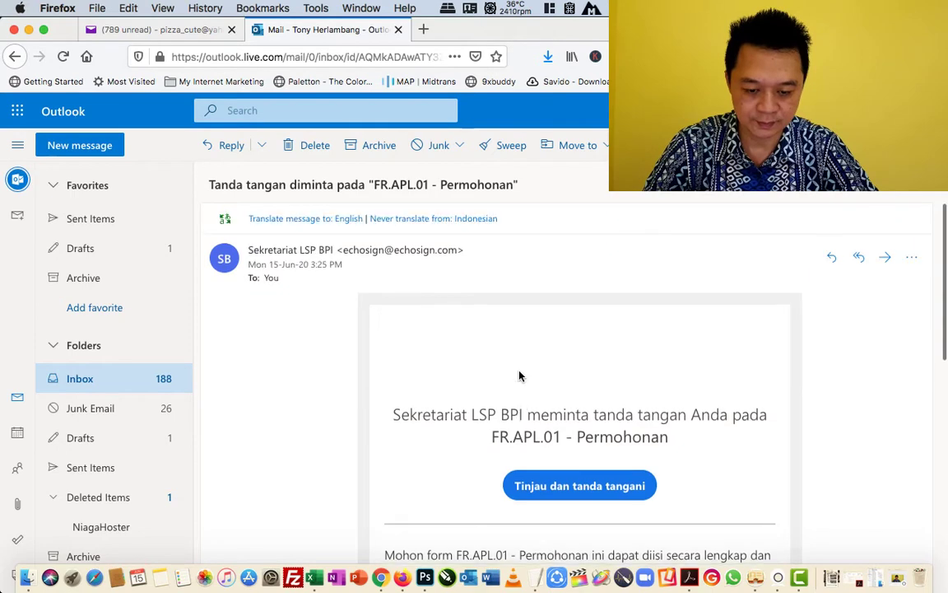
scroll(518, 376, down, 5)
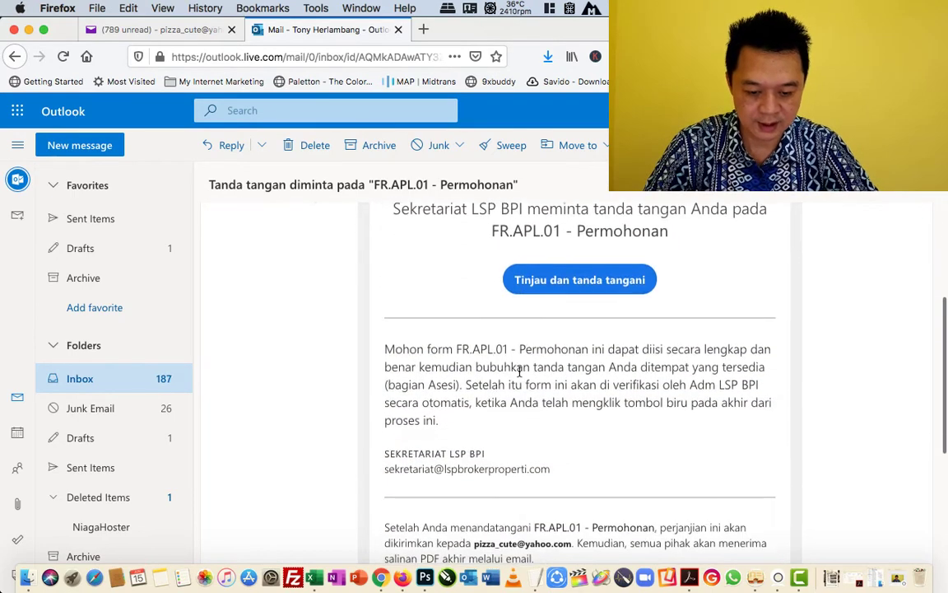
scroll(519, 372, up, 1)
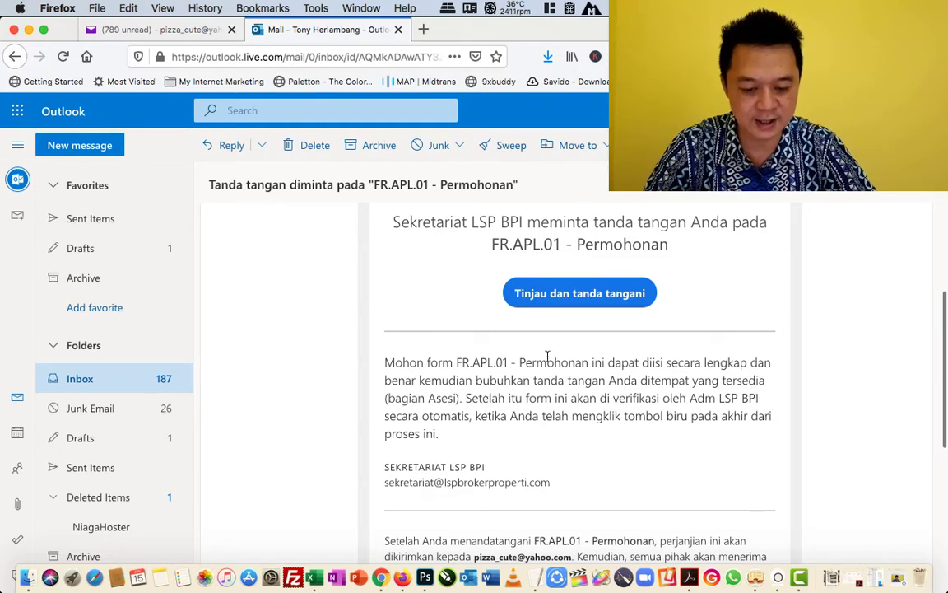
click(569, 301)
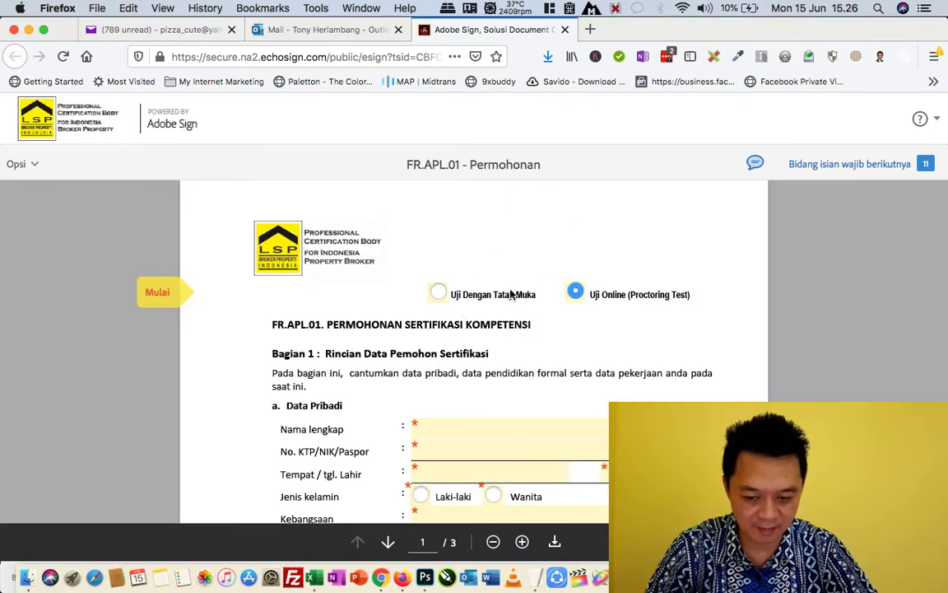
- Review the opened FR.APL.01 form and check that 11 required fields remain
scroll(485, 294, down, 1)
scroll(510, 293, up, 1)
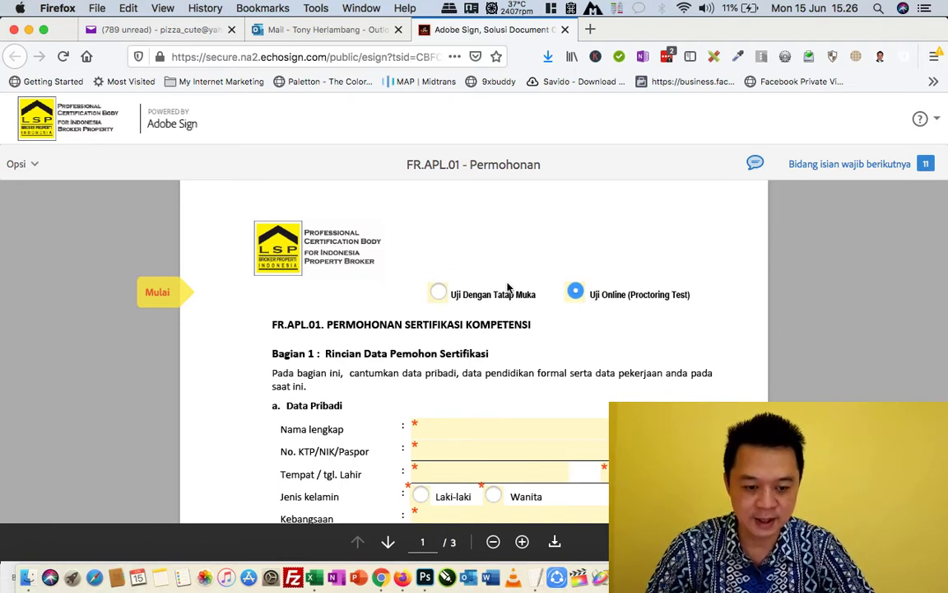
mouse_move(865, 163)
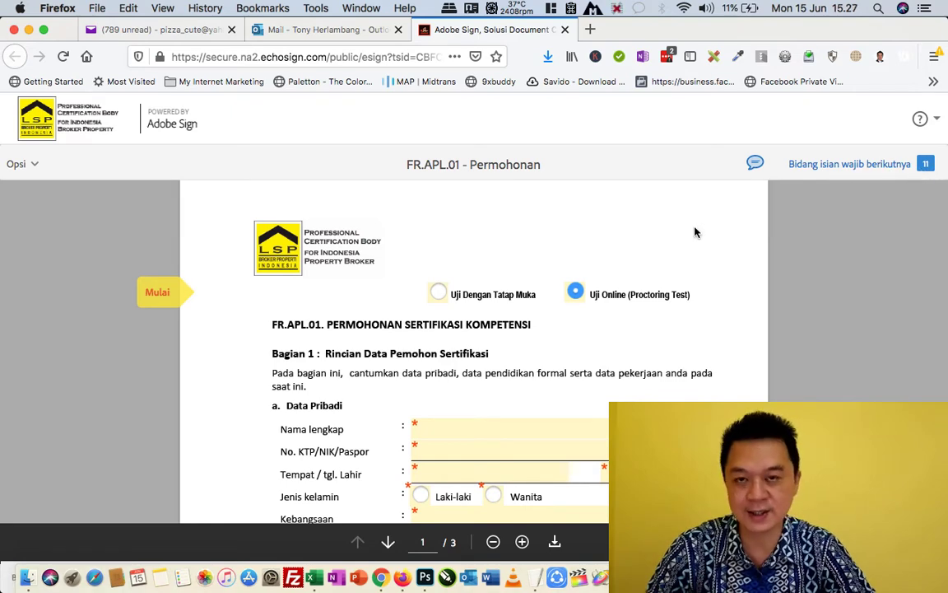
- Fill in the applicant's full name, ID number, birthplace, birth date, and gender Laki-laki
scroll(589, 340, down, 1)
scroll(590, 340, down, 3)
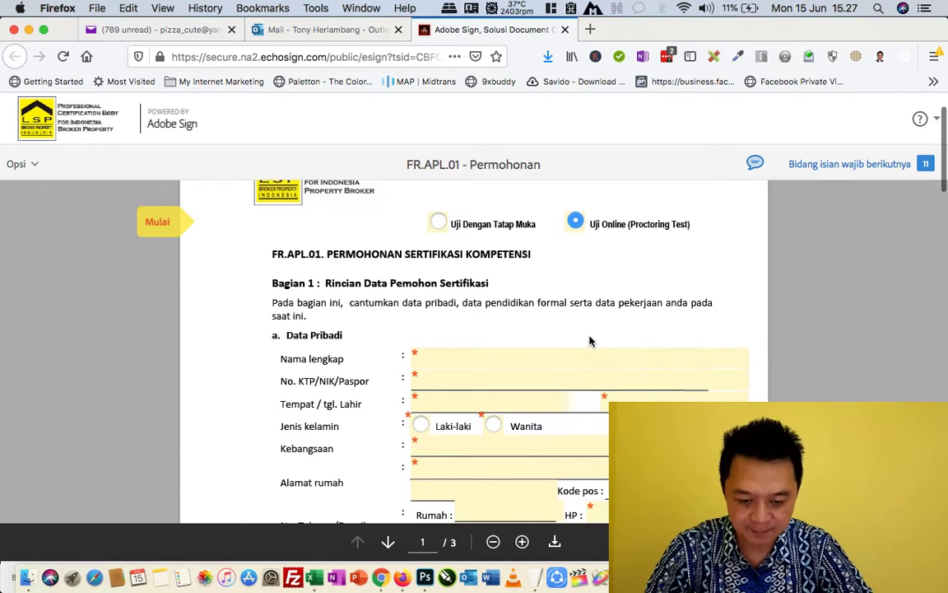
click(444, 330)
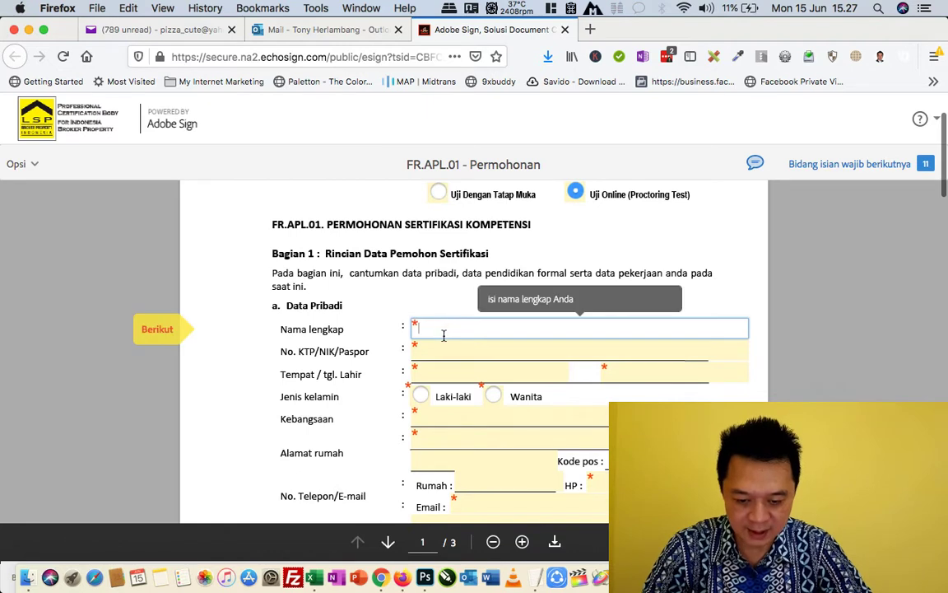
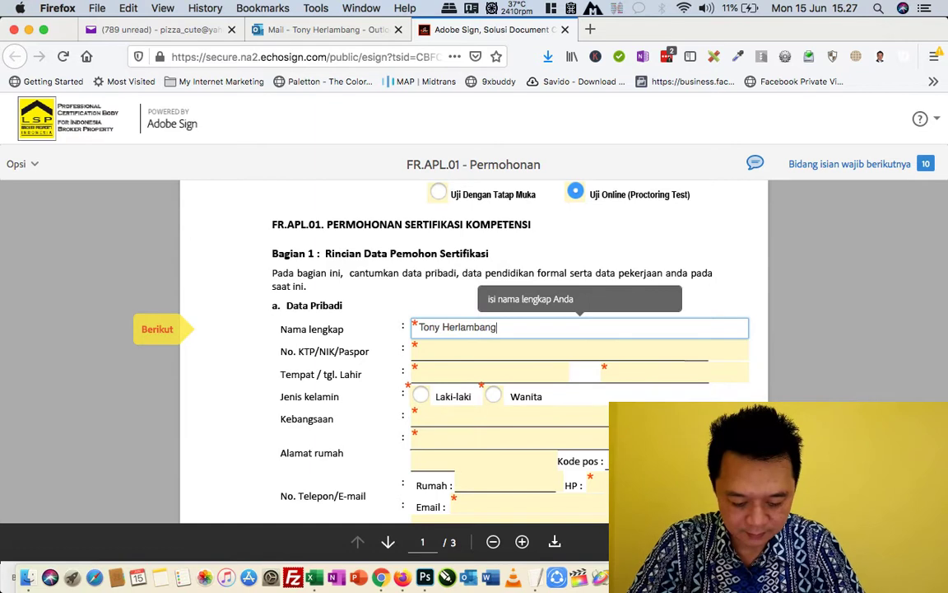
click(429, 352)
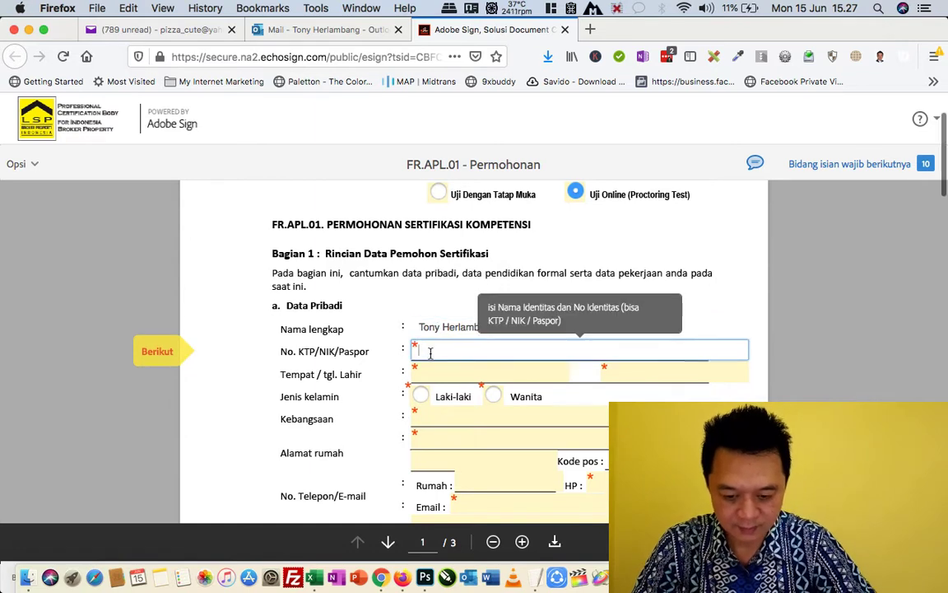
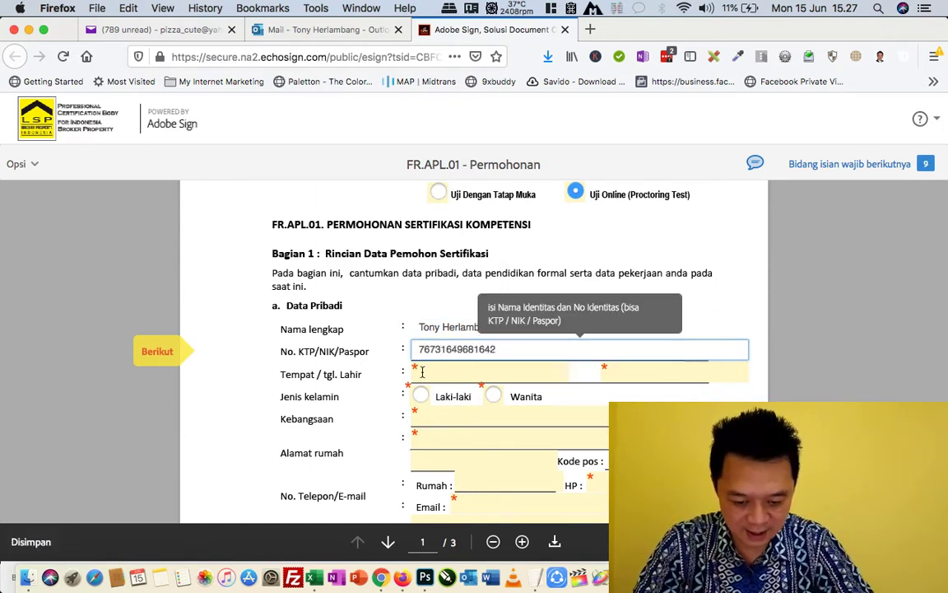
click(449, 373)
text(SOl)
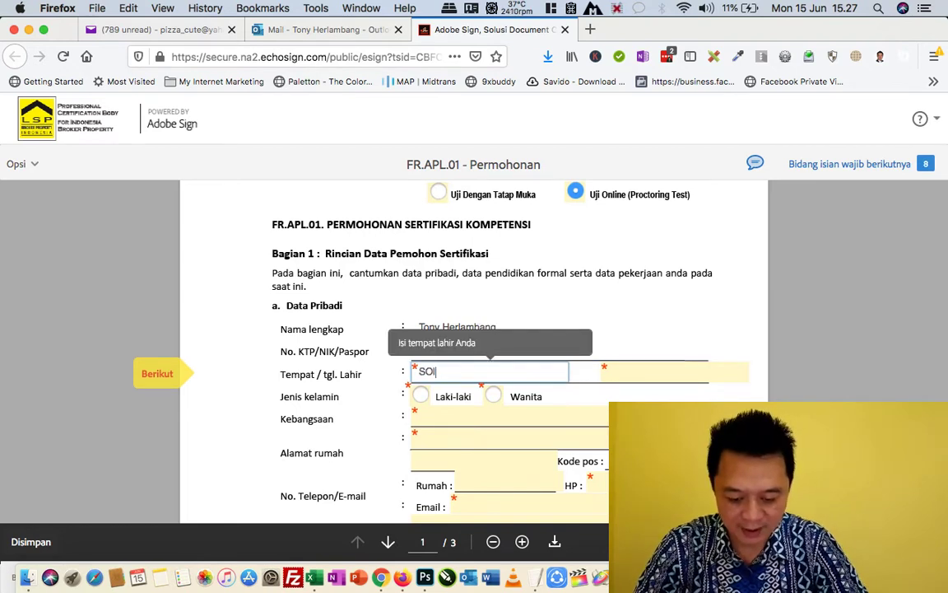
key(BackSpace)
key(BackSpace)
key(BackSpace)
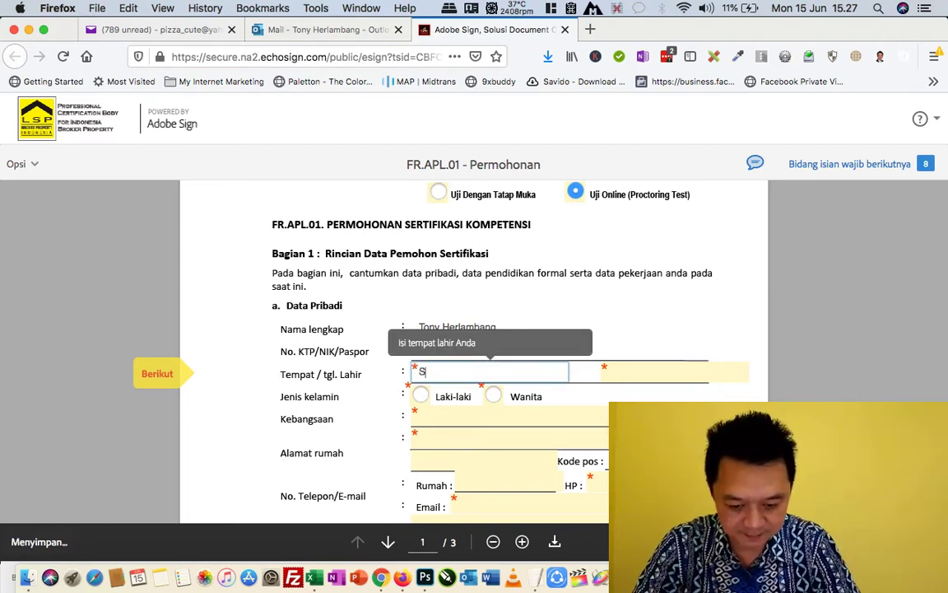
text(olo)
key(Tab)
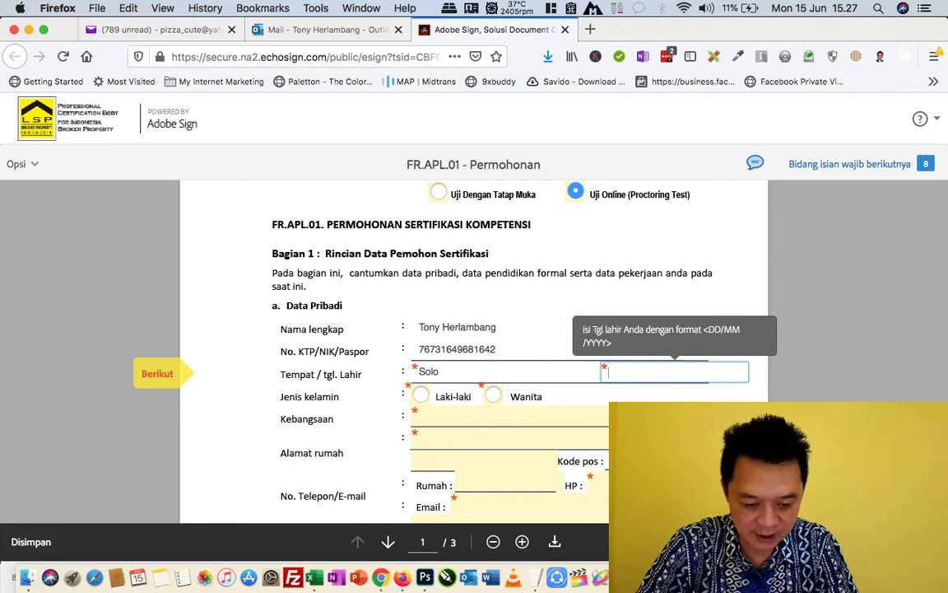
text(1)
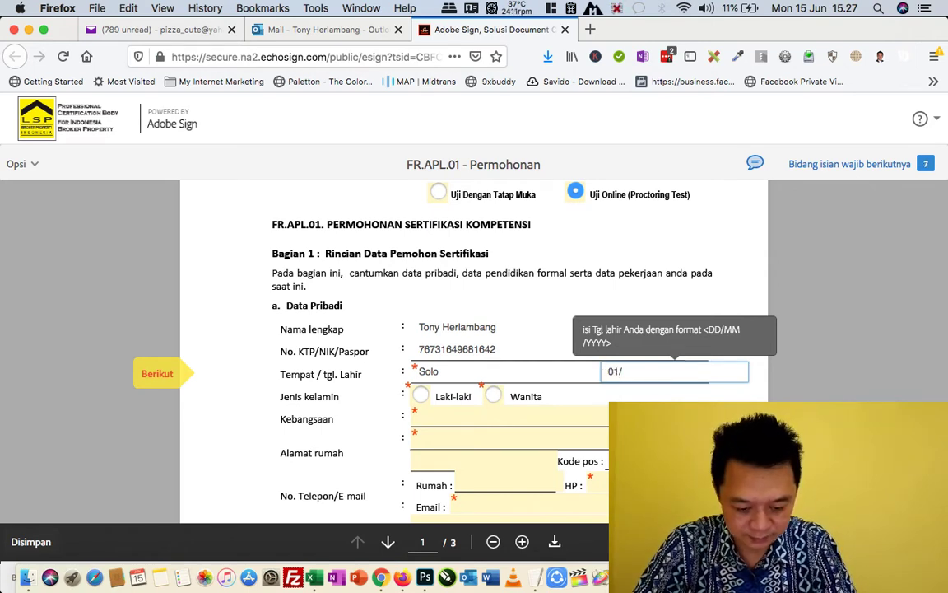
text(/01/)
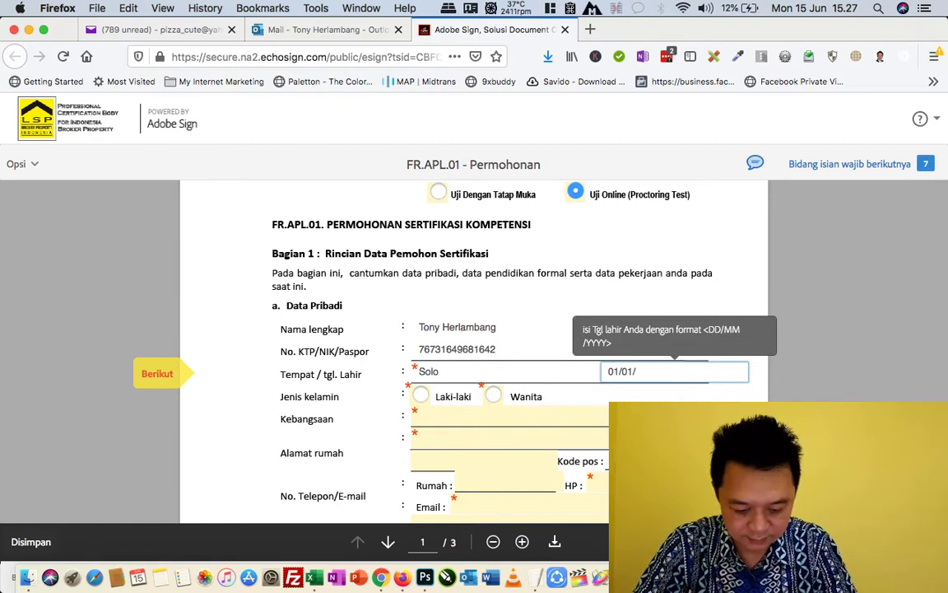
text(1970)
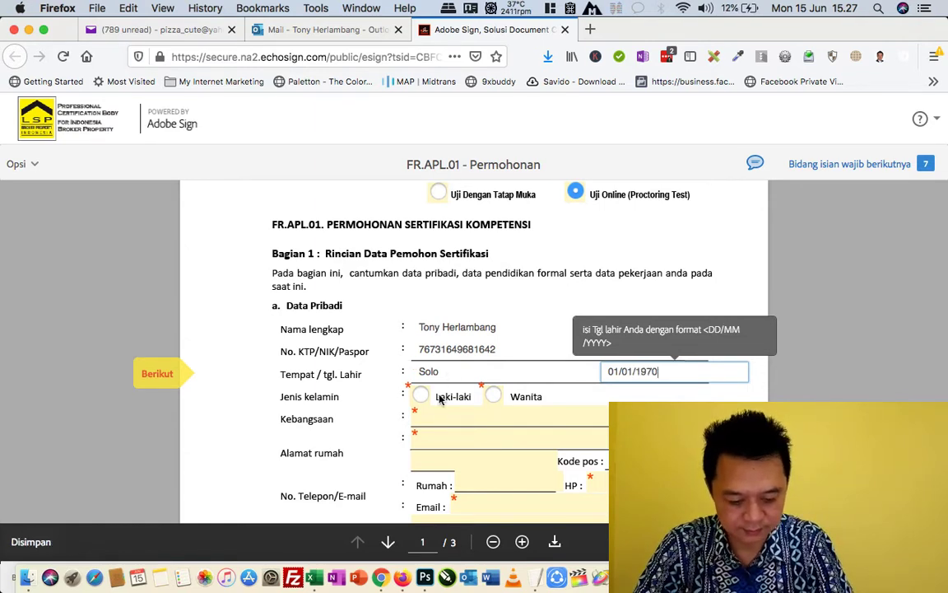
key(Tab)
key(space)
- Set nationality to Indonesia and enter the home address, city and postal code
scroll(464, 463, down, 2)
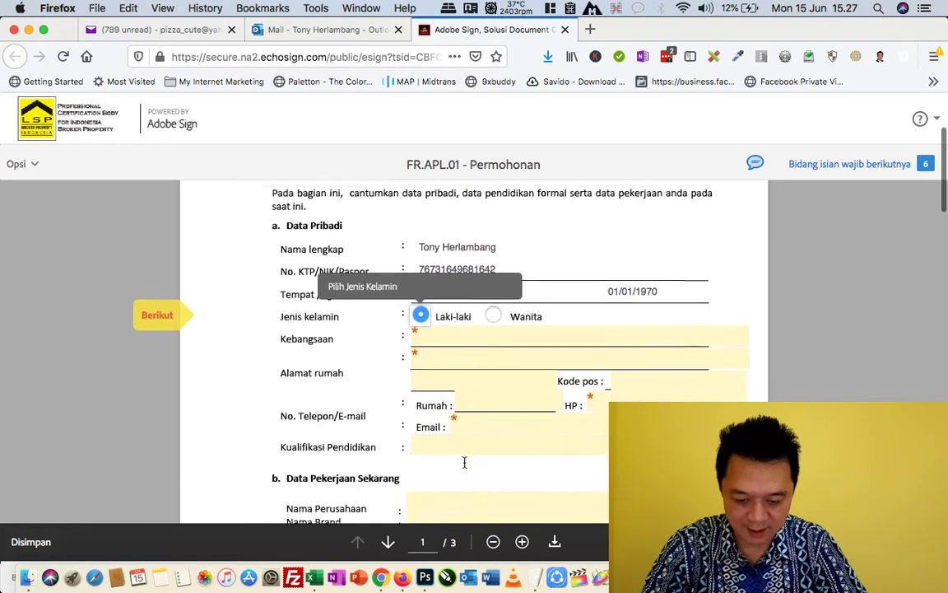
click(456, 323)
text(Indonesia)
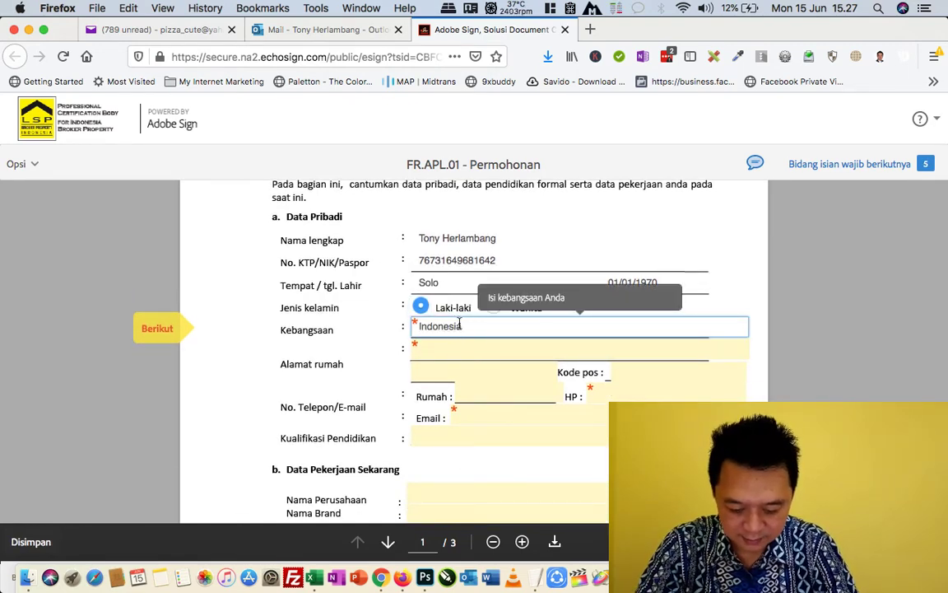
click(469, 351)
text(Jl)
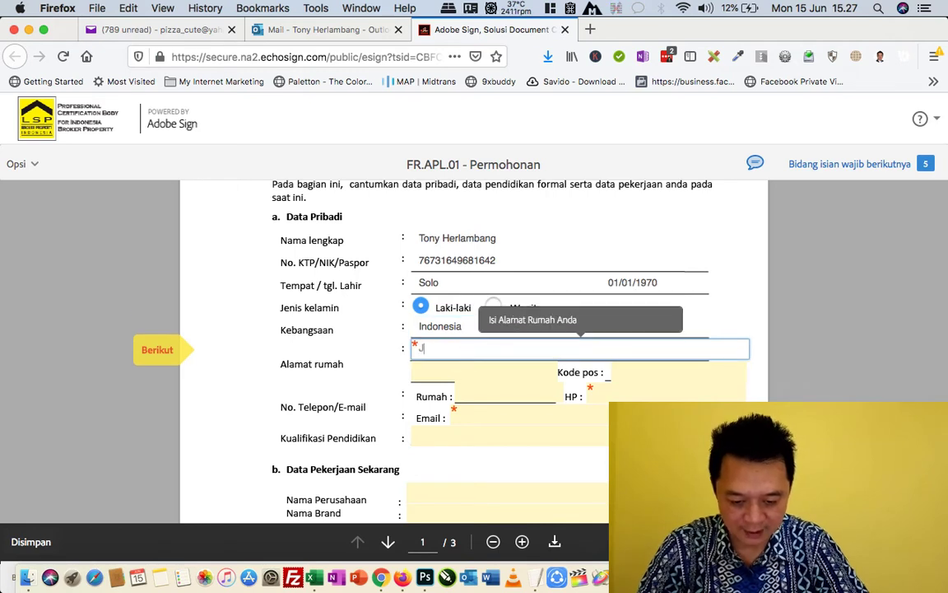
text(. xxx)
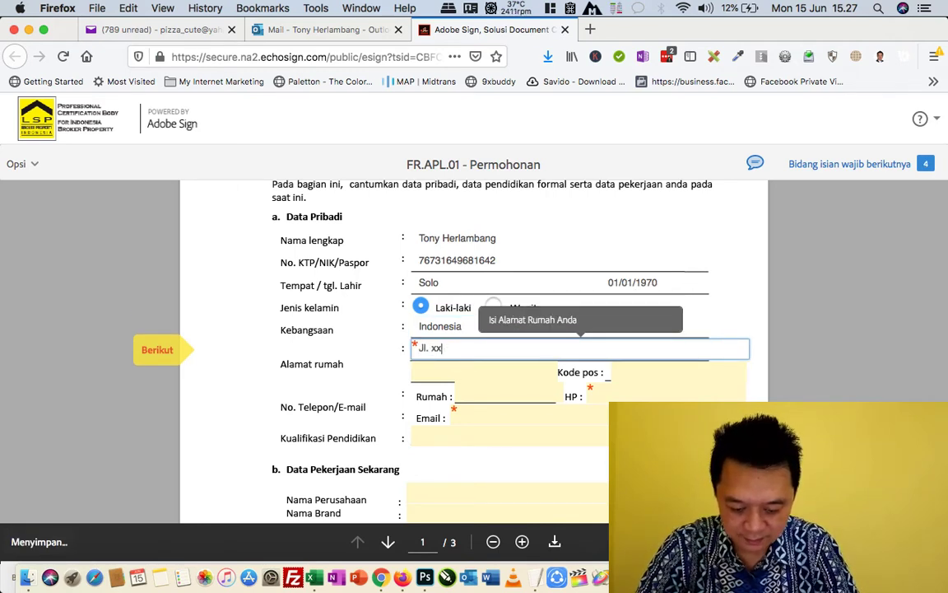
click(466, 375)
text(Tang)
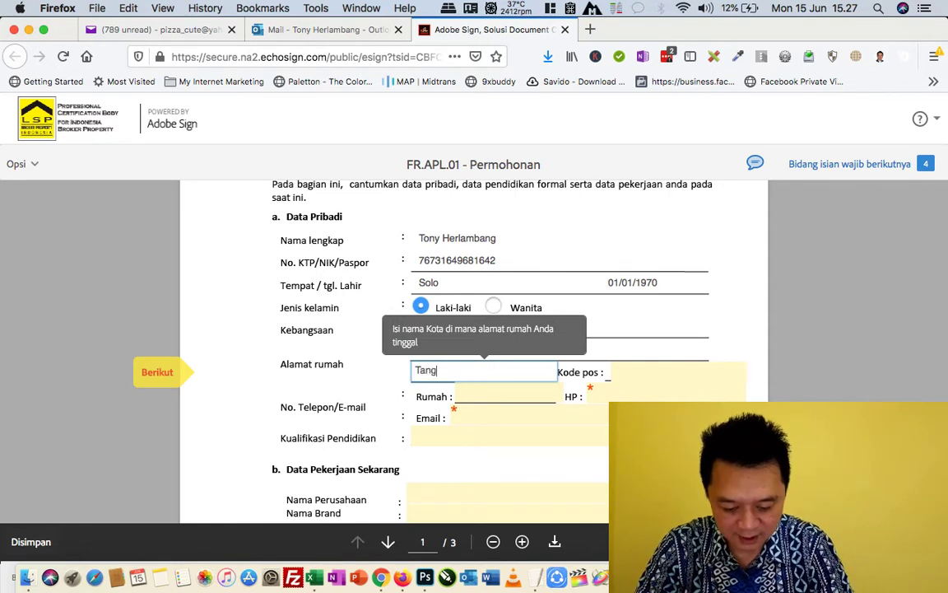
text(erang)
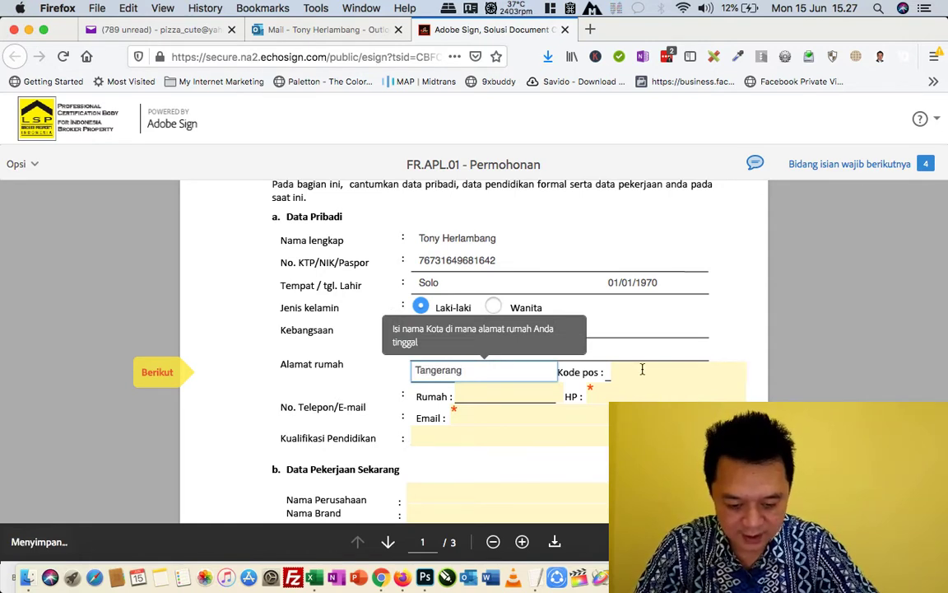
click(642, 371)
text(15)
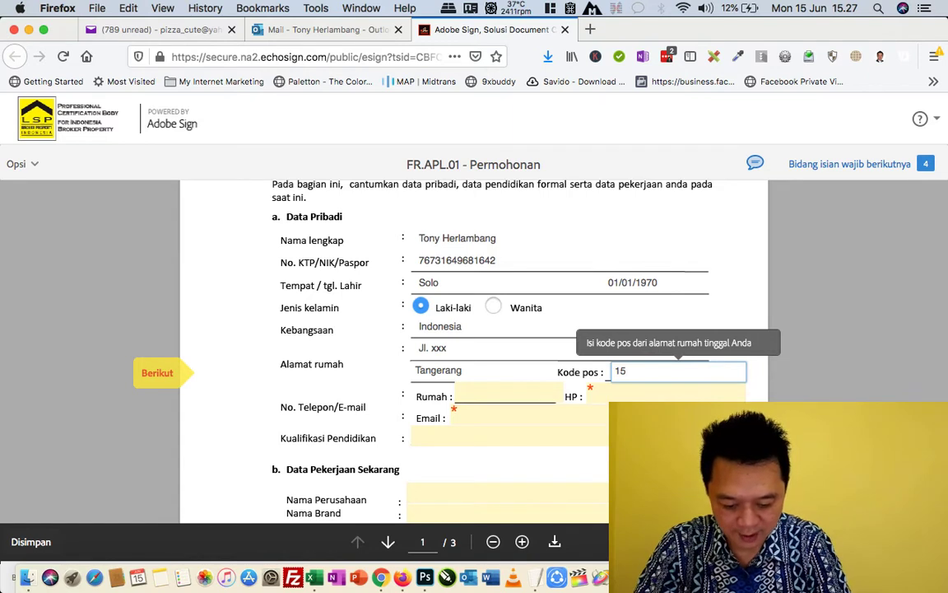
text(810)
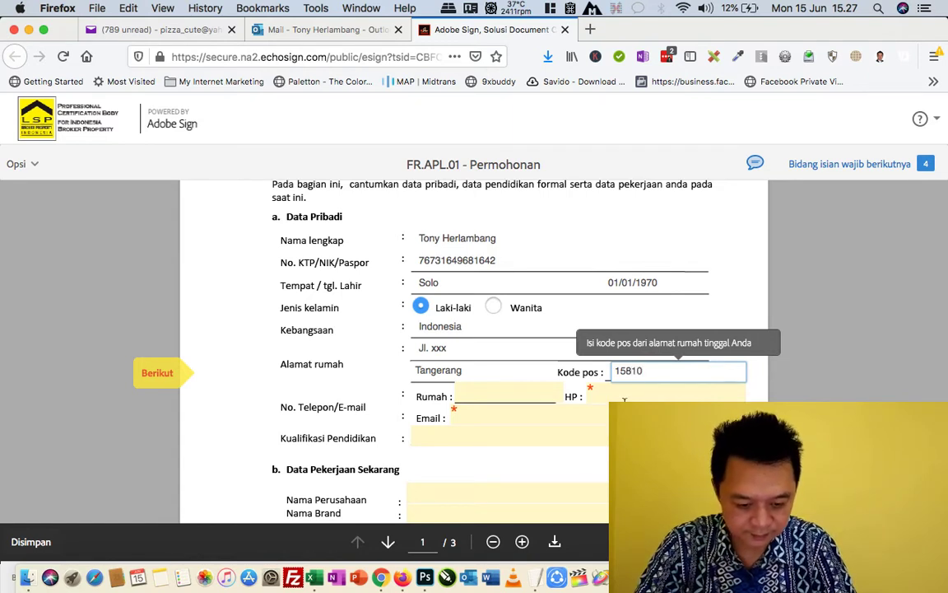
- Enter the applicant's home phone, mobile phone and e-mail address
click(525, 394)
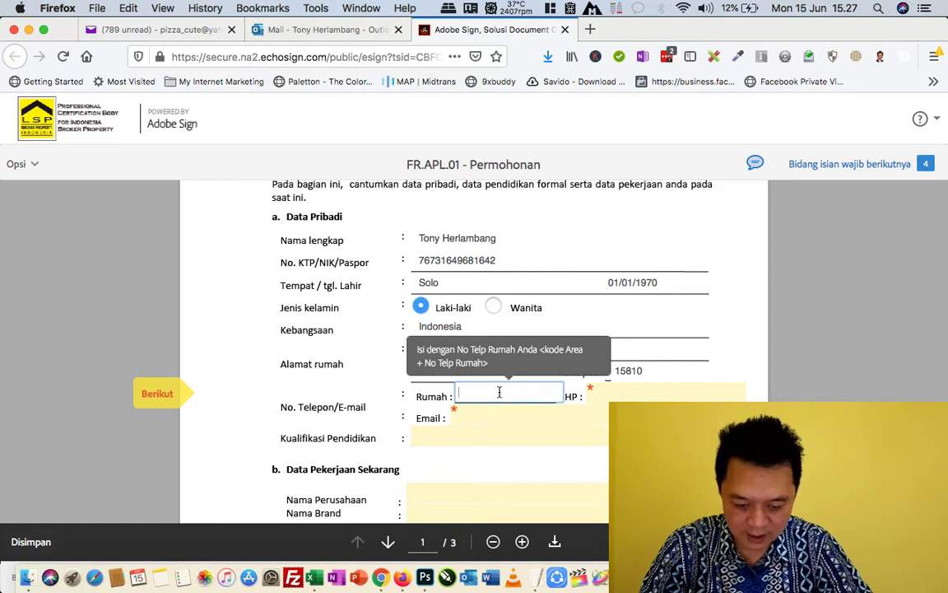
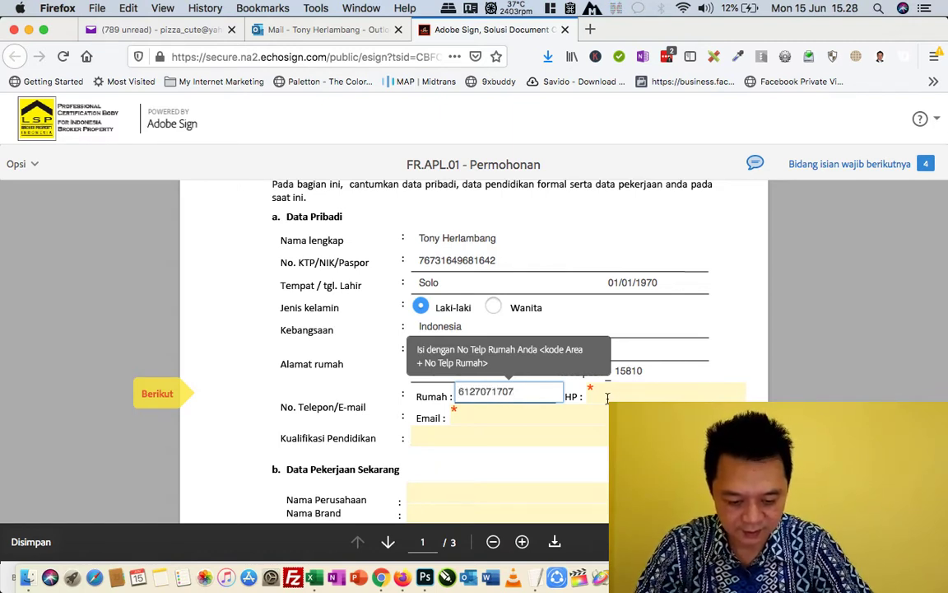
click(606, 397)
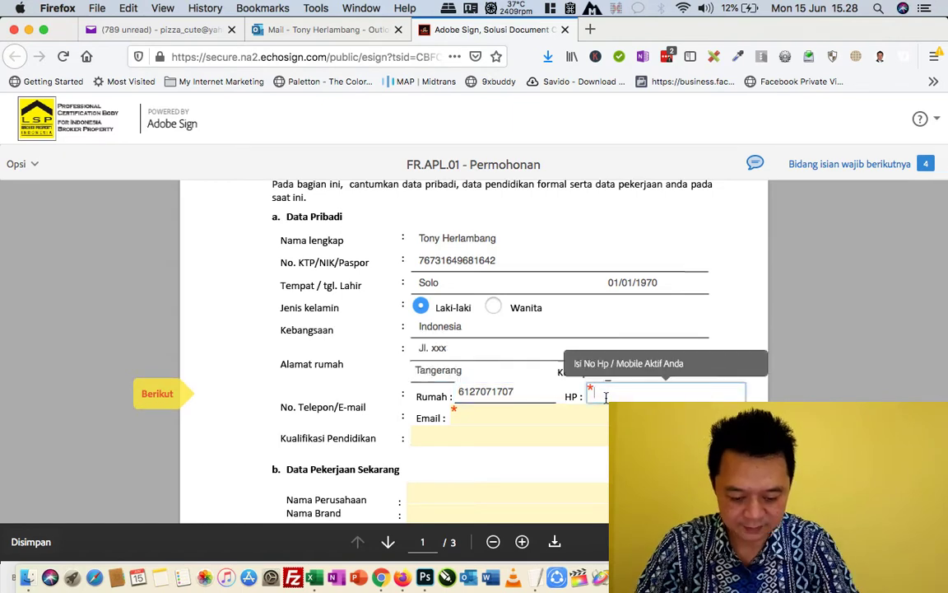
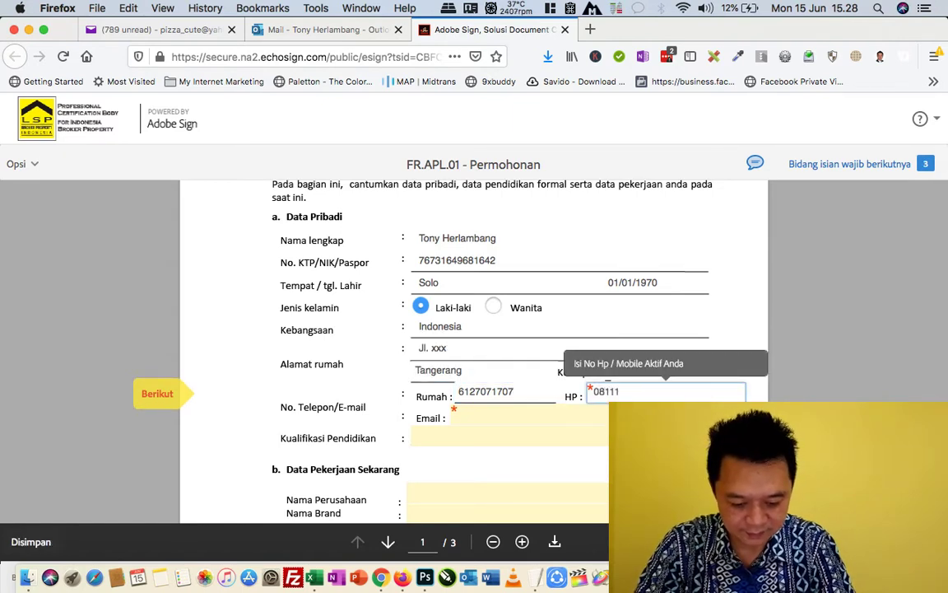
click(532, 413)
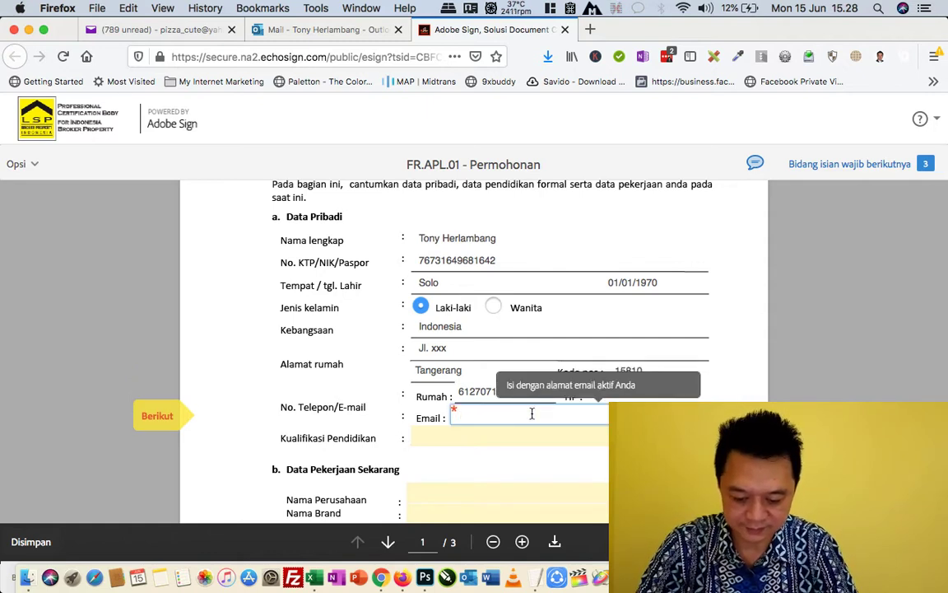
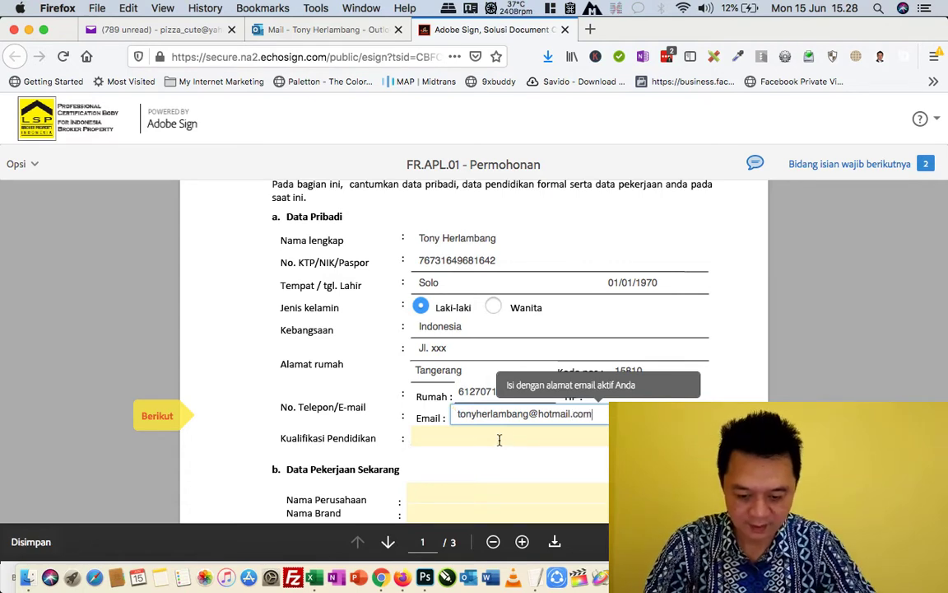
click(497, 437)
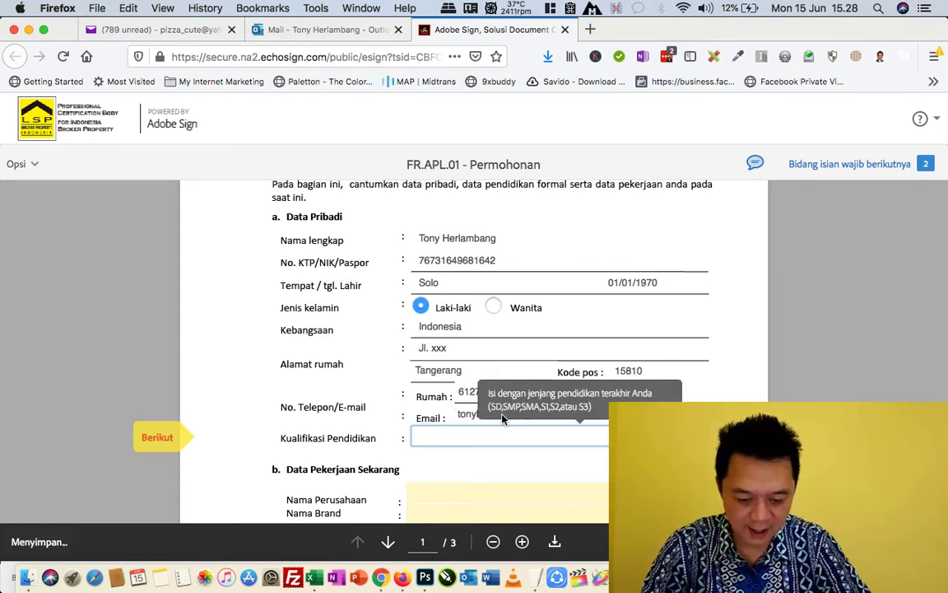
scroll(499, 418, down, 1)
scroll(499, 418, down, 4)
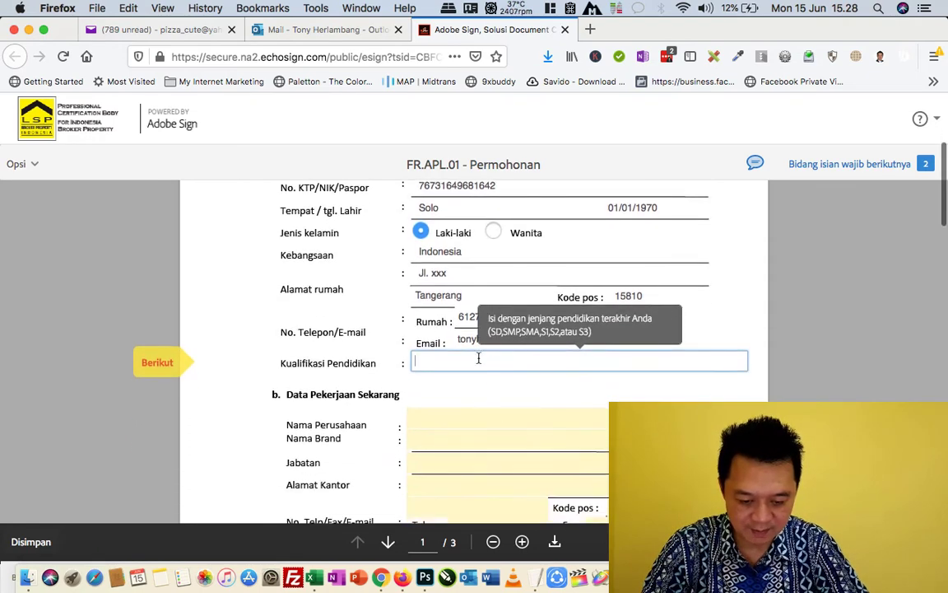
- Set education to S2, company to 'PT Maju Sejahtera Kaya Raya' and brand to 'Kaya Raya Properti'
text(S)
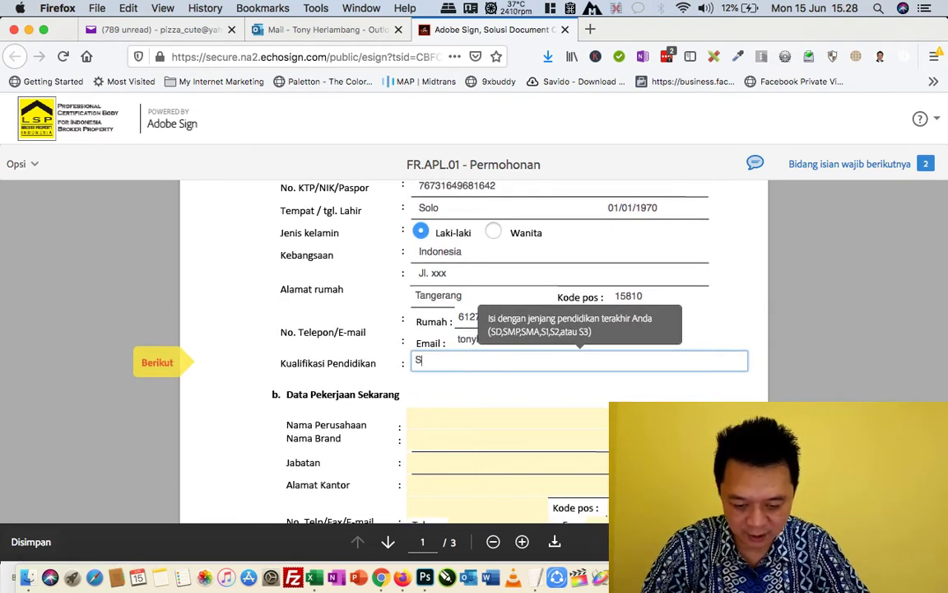
text(2)
click(433, 419)
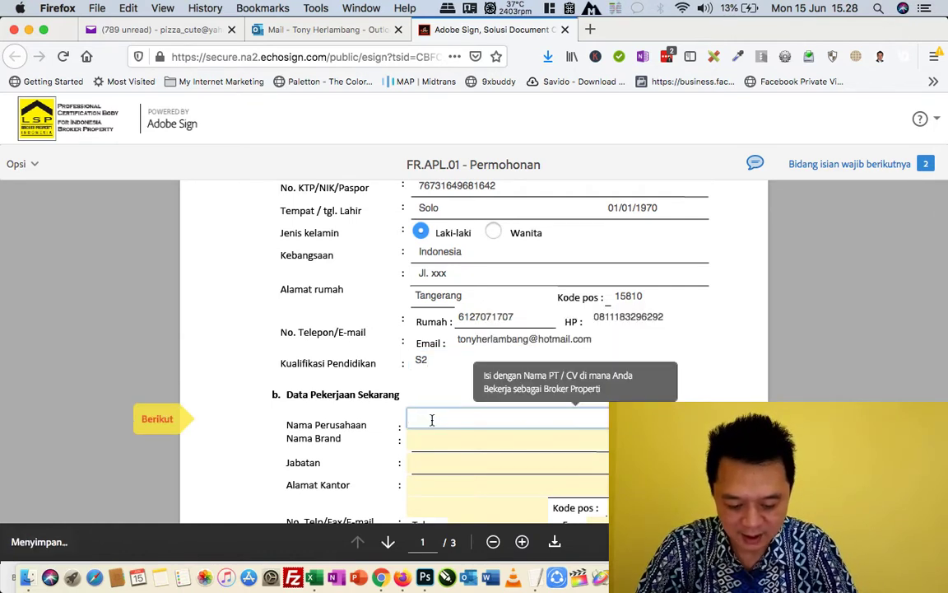
text(PT ma)
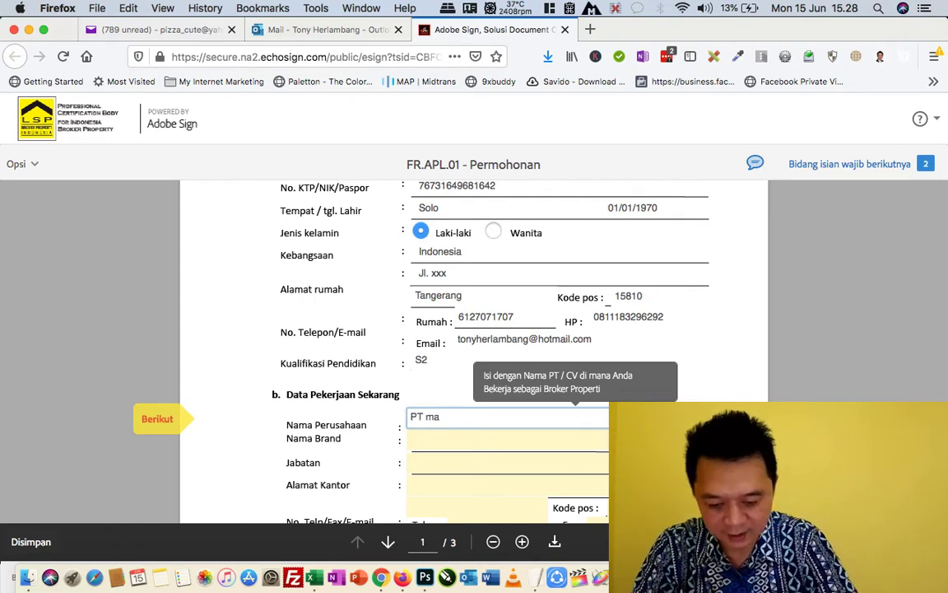
key(BackSpace)
key(BackSpace)
key(BackSpace)
key(BackSpace)
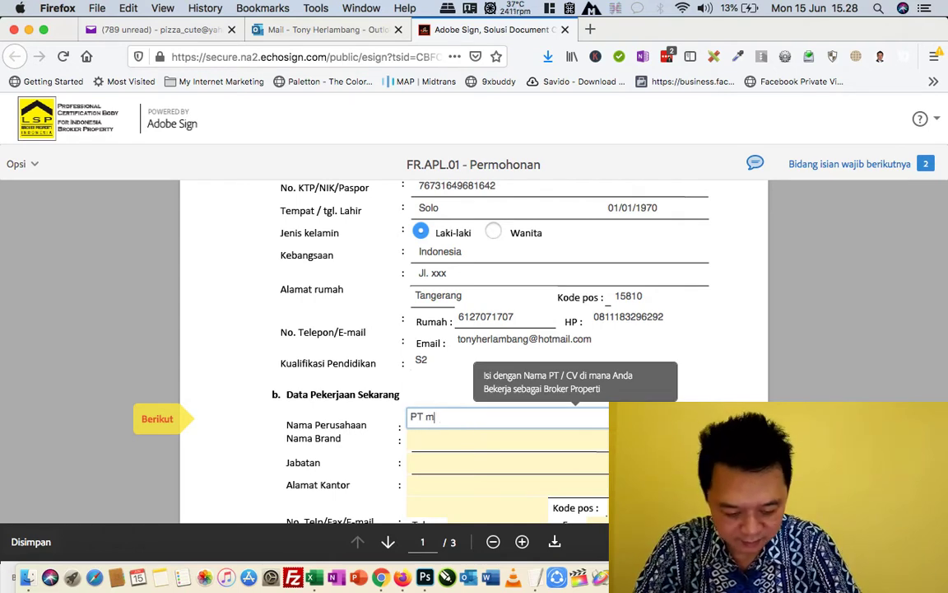
text(Maju Sejahtera)
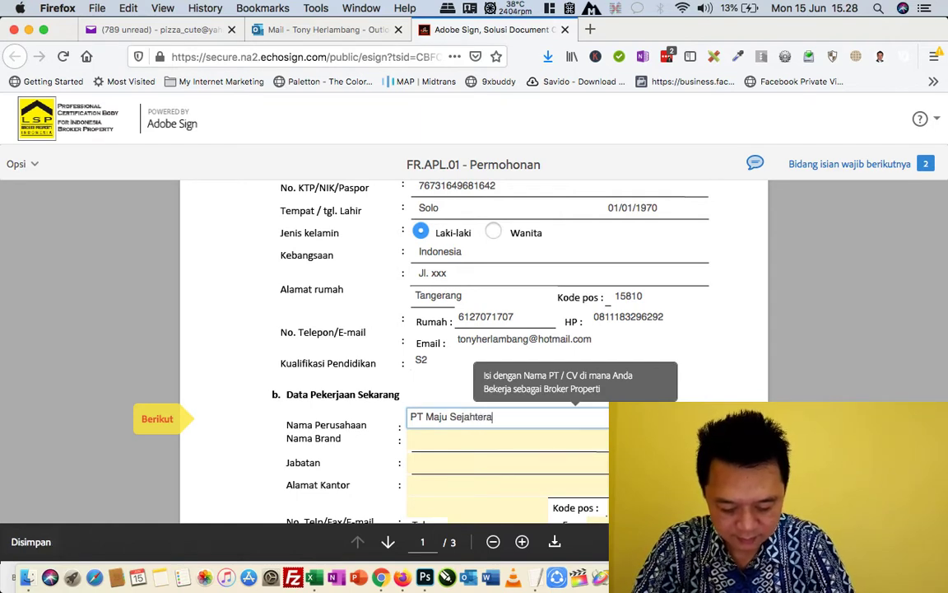
text( kaya Raya)
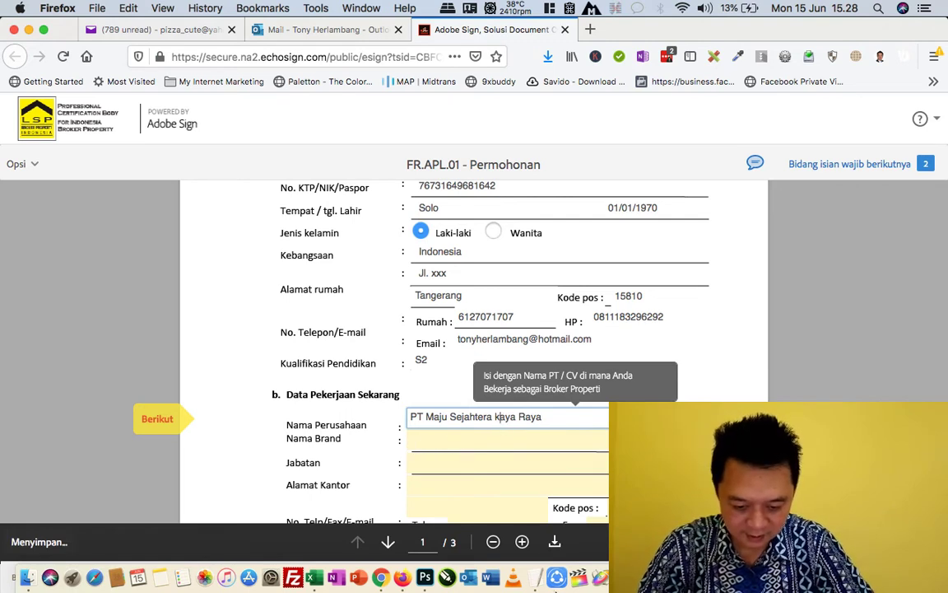
key(BackSpace)
text(K)
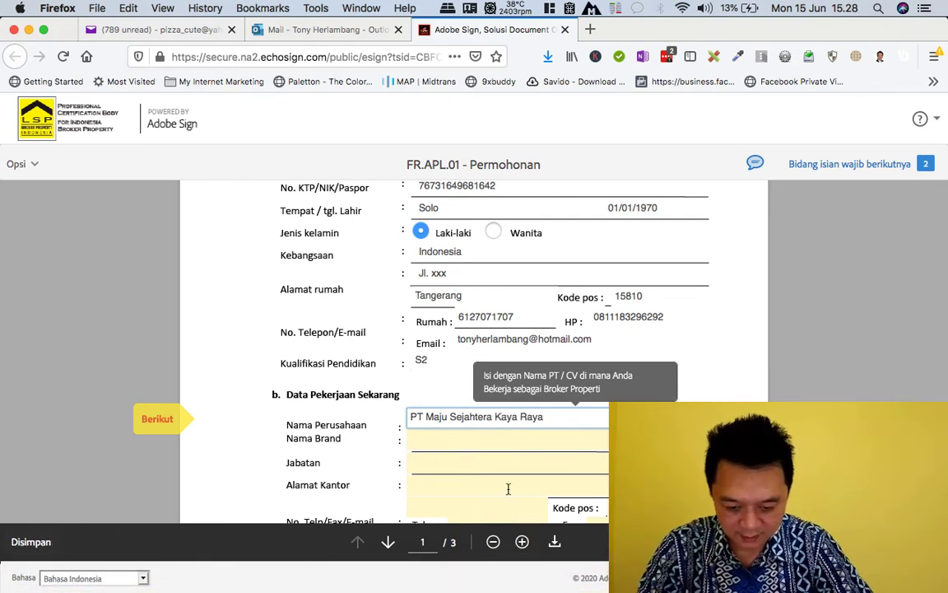
click(485, 442)
text(Kaya Raya Propert)
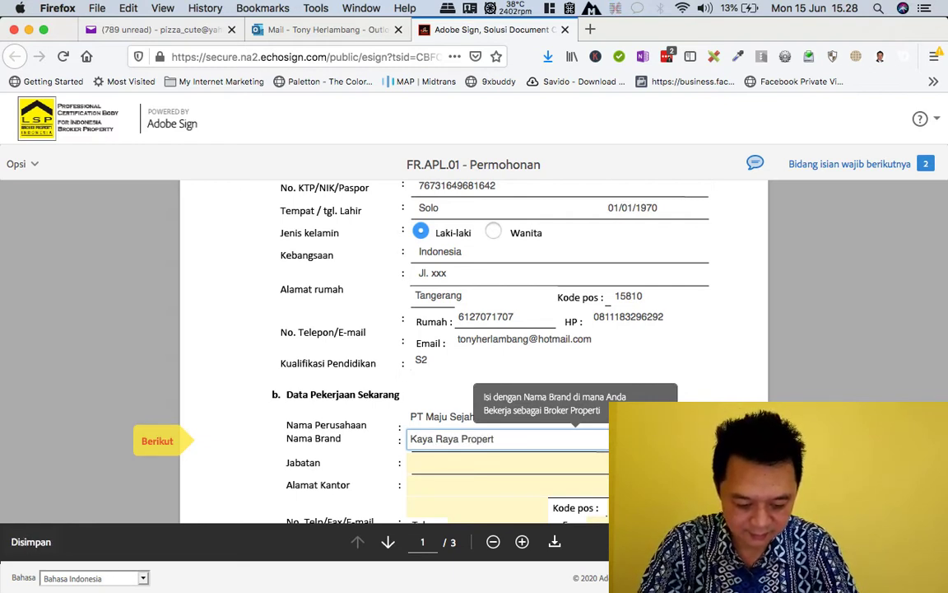
text(i)
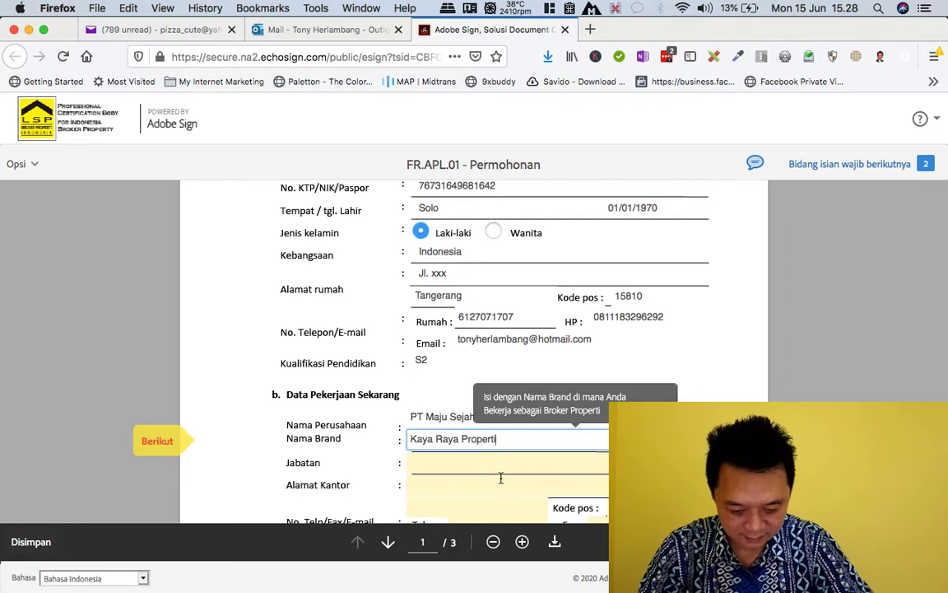
- Set the job position to Principal and fill in the office address and city
scroll(452, 439, down, 1)
click(452, 438)
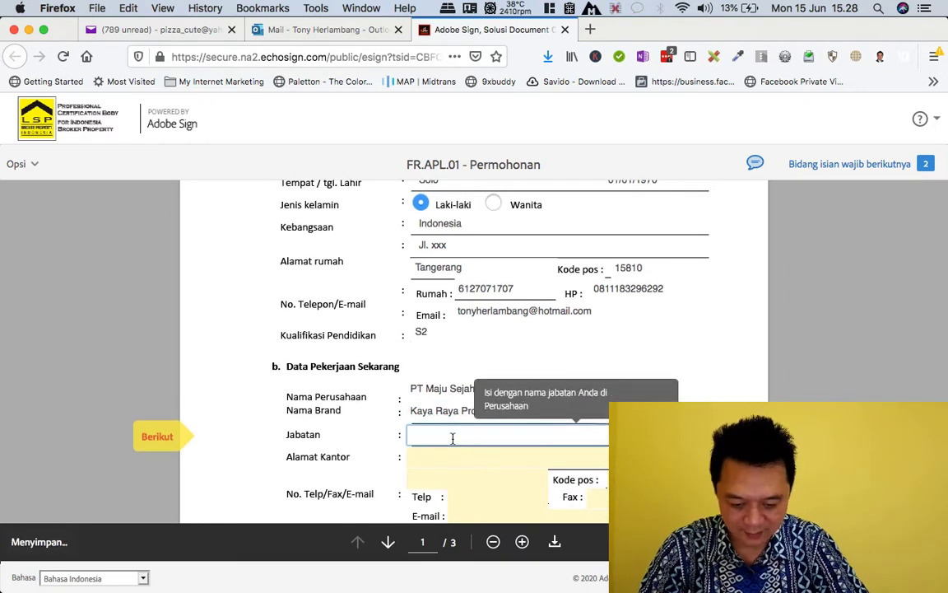
text(Principal)
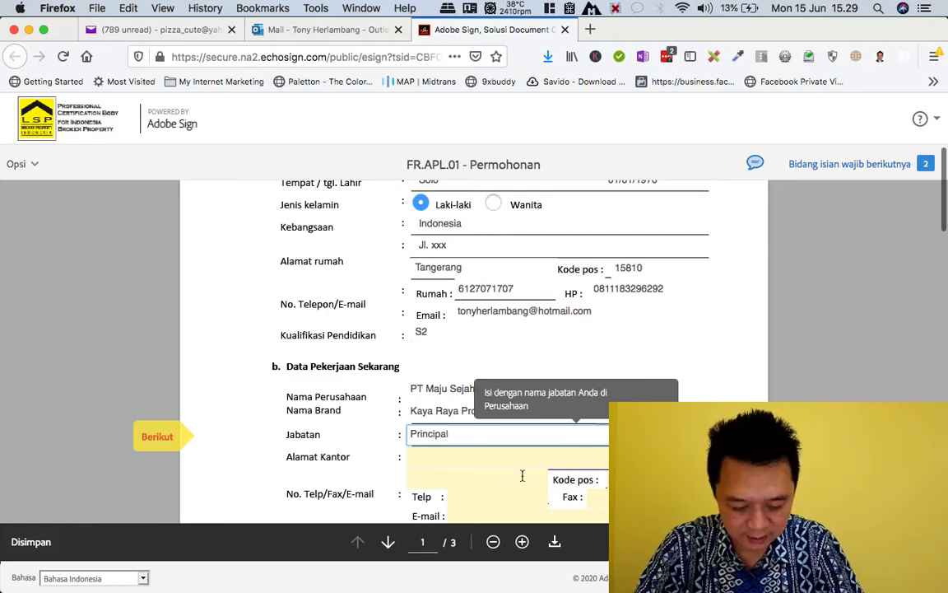
scroll(470, 428, down, 1)
click(443, 417)
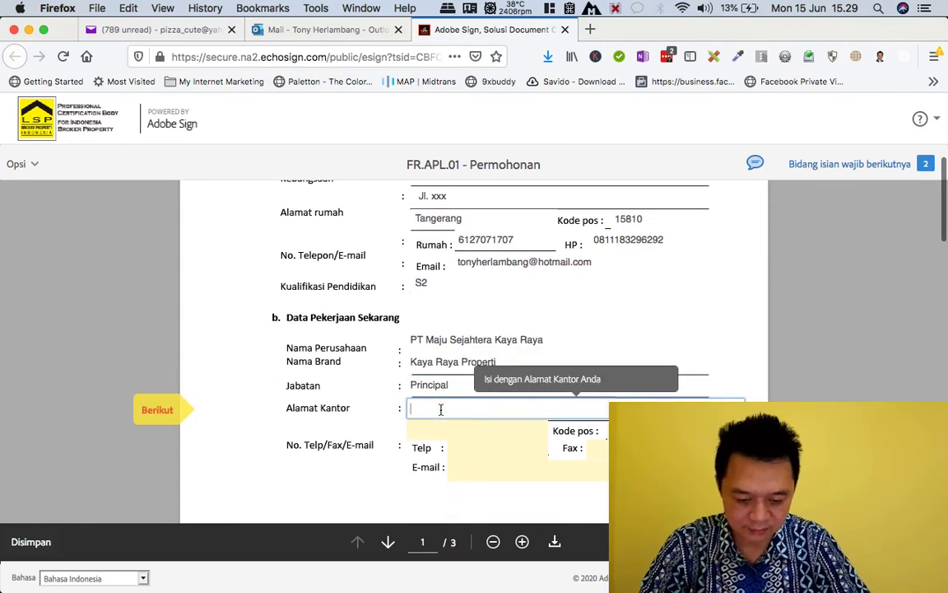
text(Jl. )
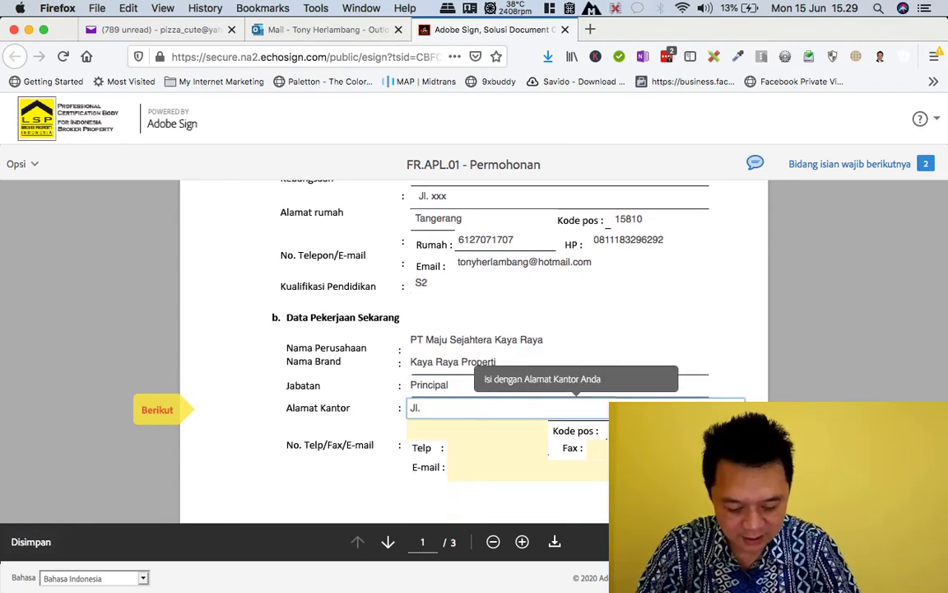
text(yyy)
key(Tab)
text(Tangerangan)
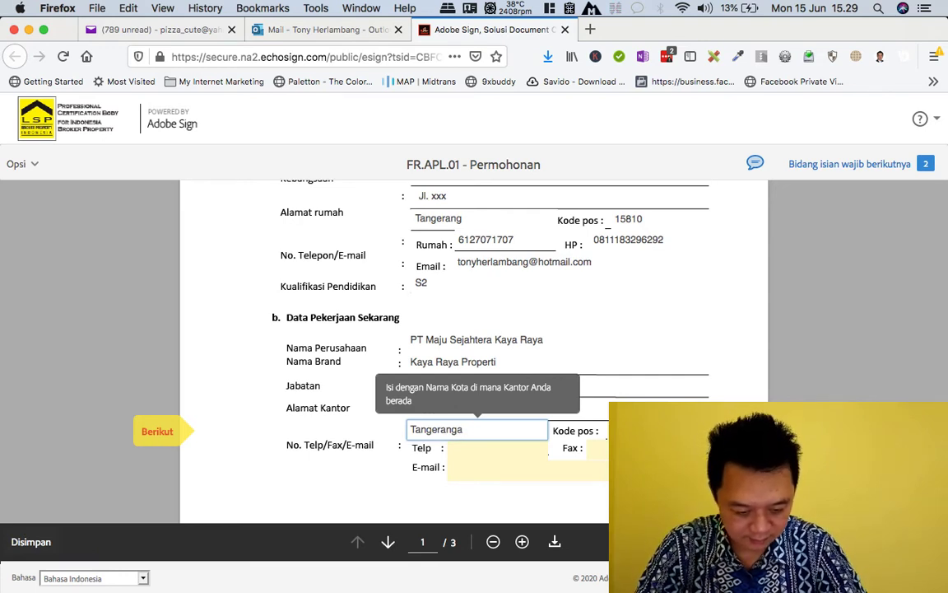
key(BackSpace)
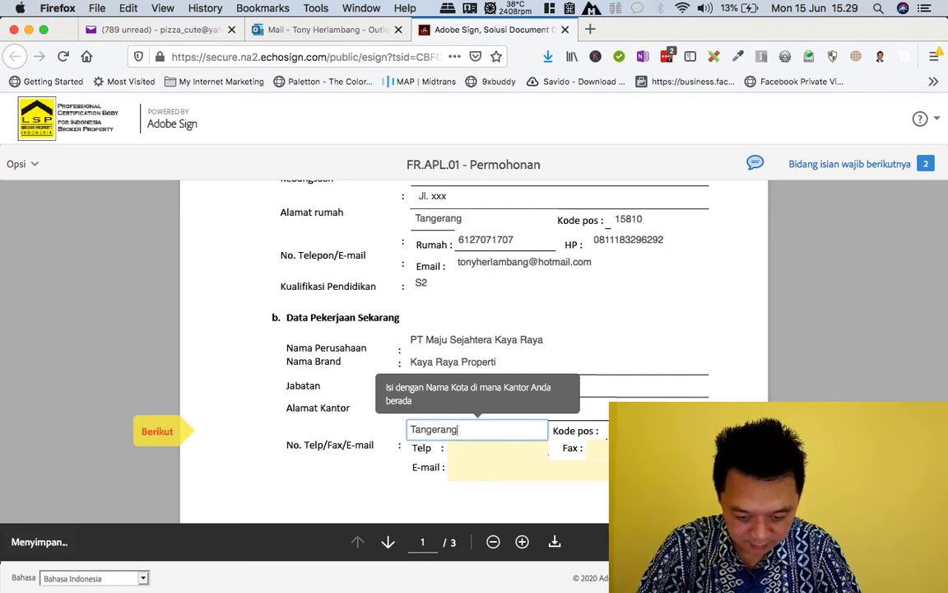
key(Tab)
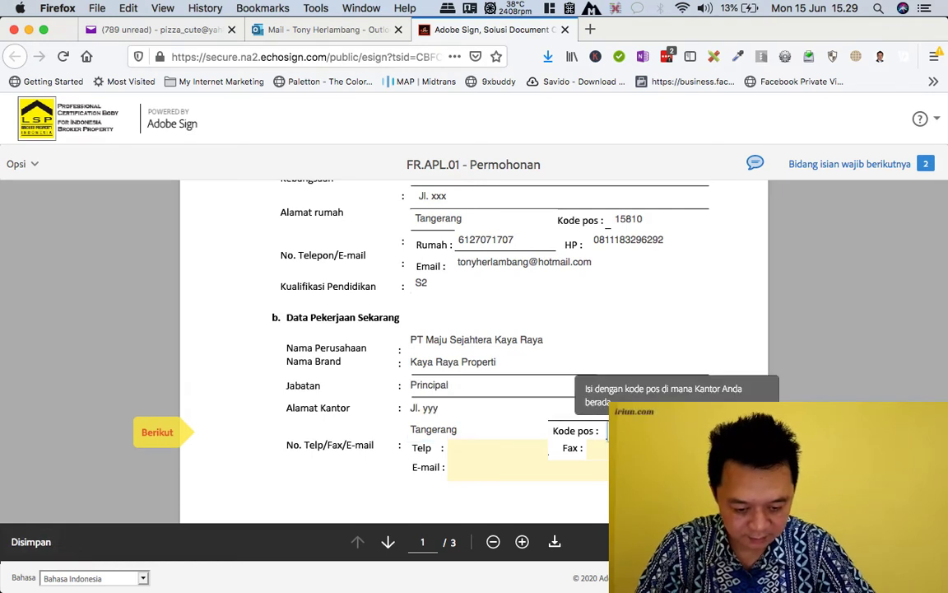
- Enter the office phone number, leave office e-mail blank, and scroll to page 2
click(499, 451)
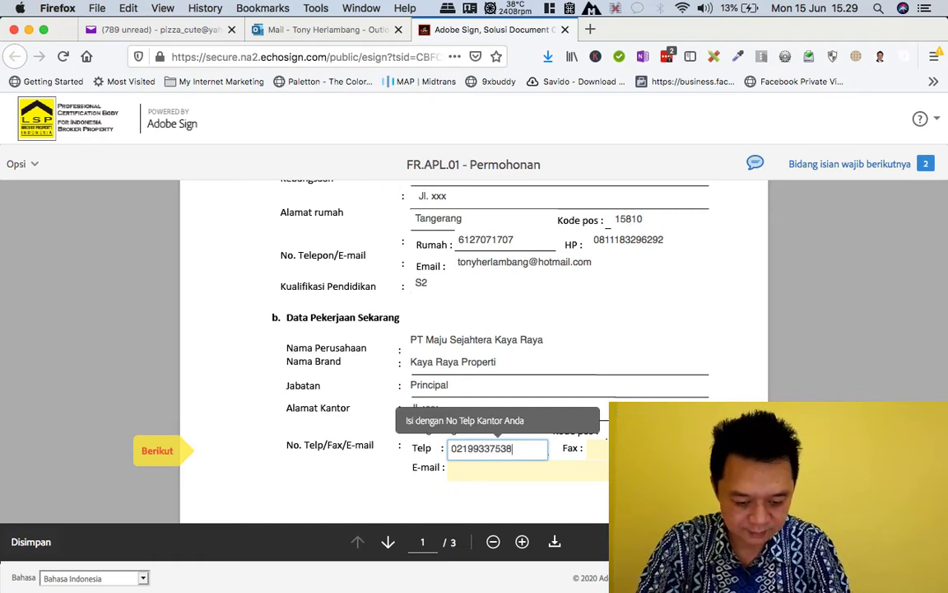
click(505, 471)
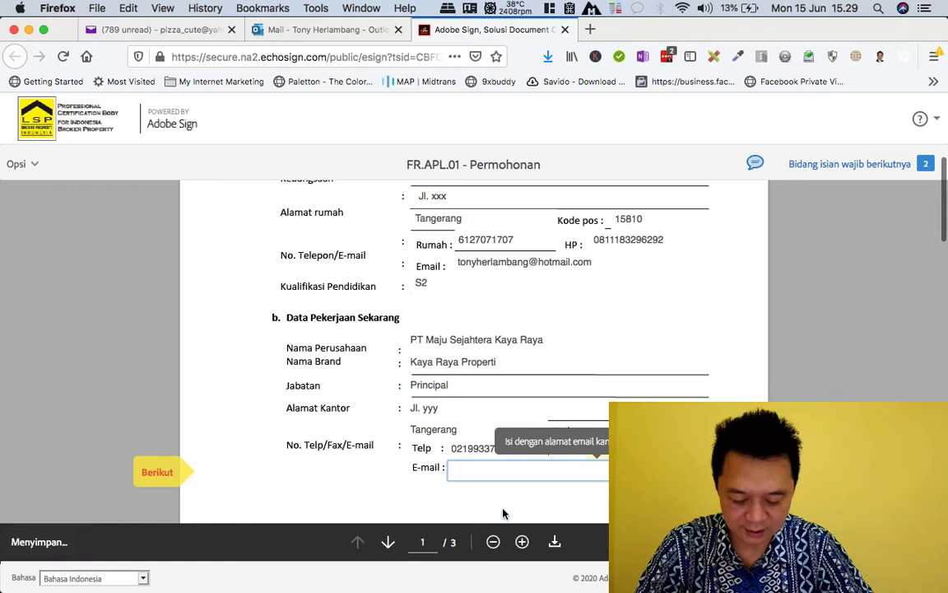
click(454, 501)
scroll(462, 494, down, 1)
scroll(463, 473, down, 10)
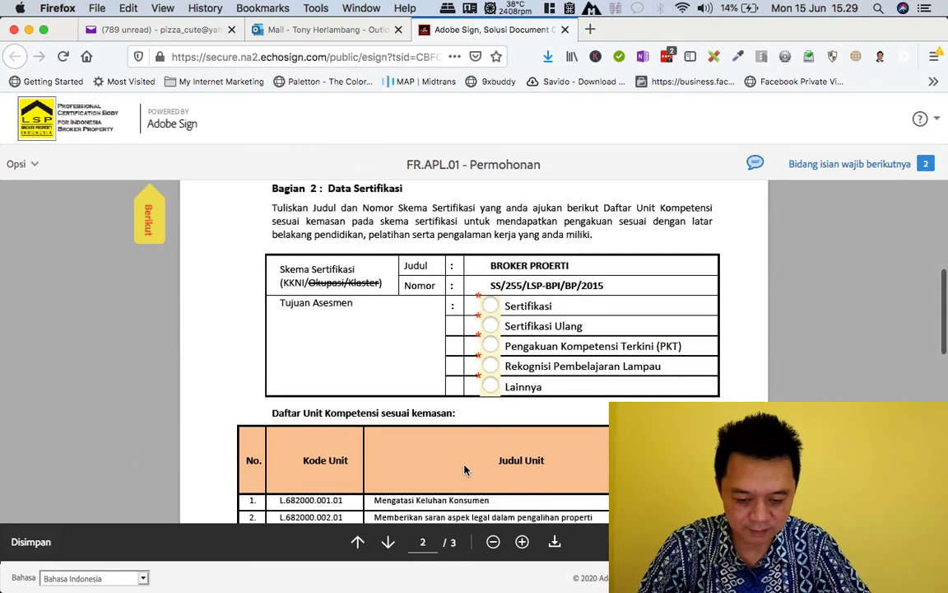
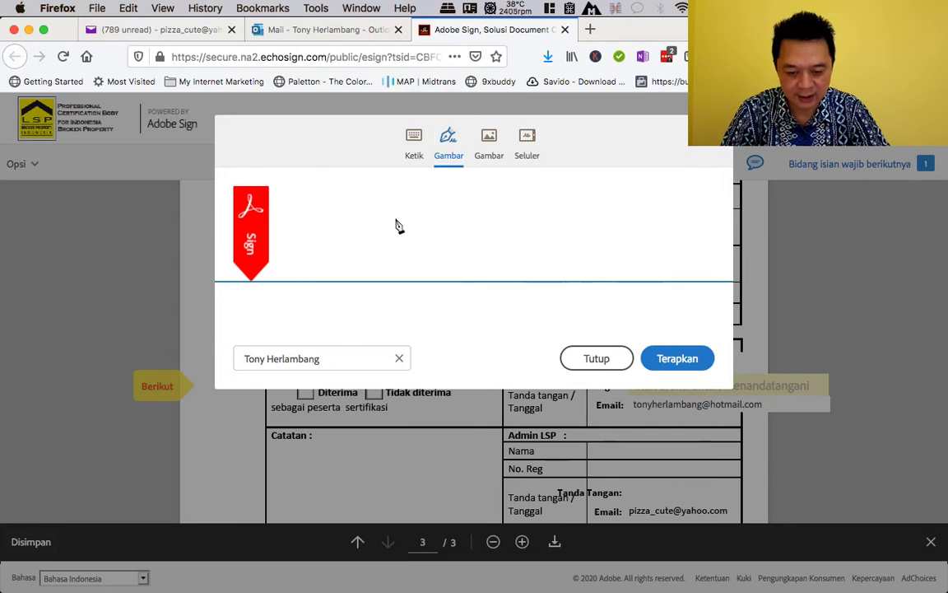
mouse_move(395, 217)
mouse_down()
mouse_move(416, 205)
mouse_move(444, 247)
mouse_move(451, 221)
mouse_move(559, 205)
mouse_move(550, 246)
mouse_up()
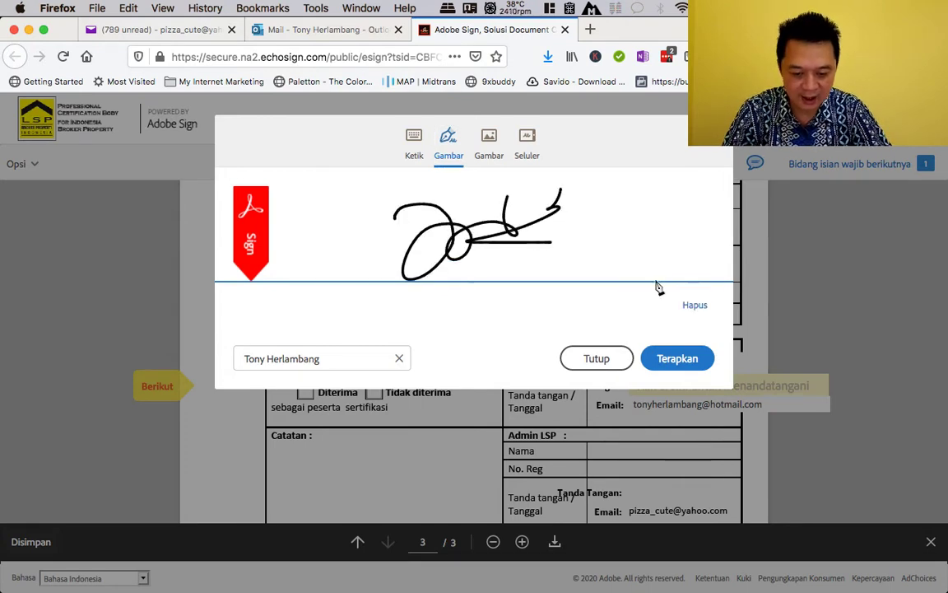
click(693, 306)
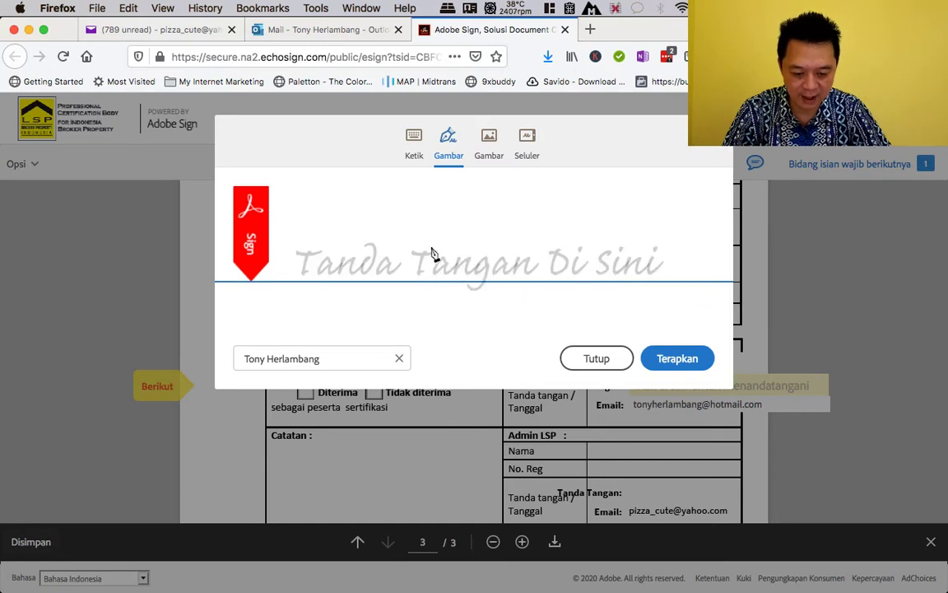
mouse_move(425, 228)
mouse_down()
mouse_move(478, 213)
mouse_move(520, 241)
mouse_move(566, 205)
mouse_move(583, 224)
mouse_up()
click(692, 306)
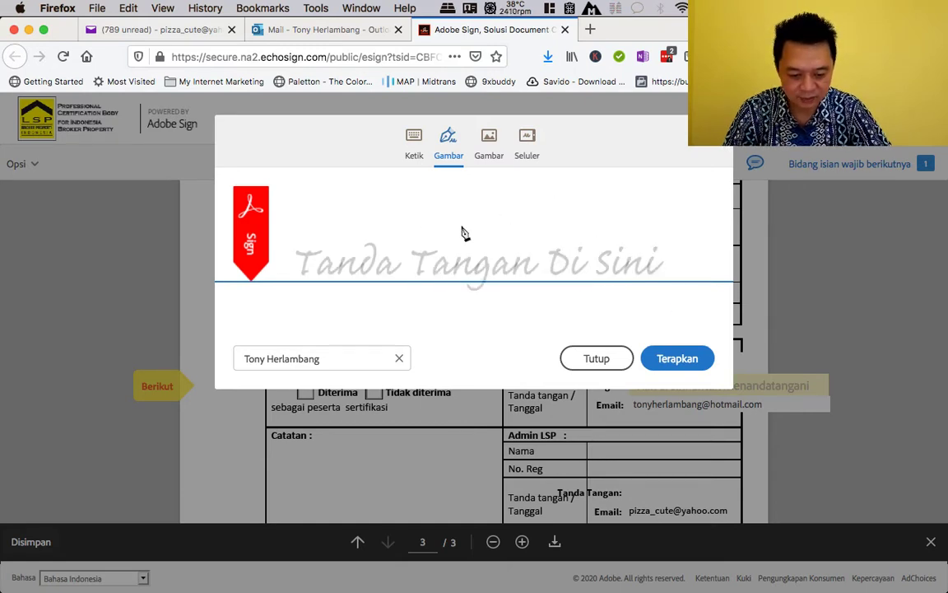
mouse_move(422, 204)
mouse_down()
mouse_move(426, 216)
mouse_move(500, 227)
mouse_move(543, 221)
mouse_move(599, 248)
mouse_up()
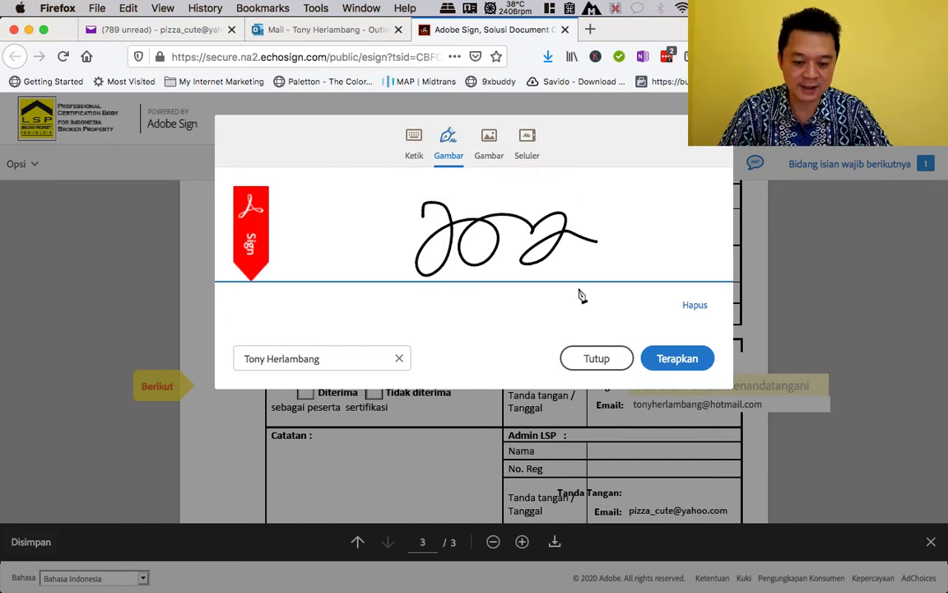
click(695, 306)
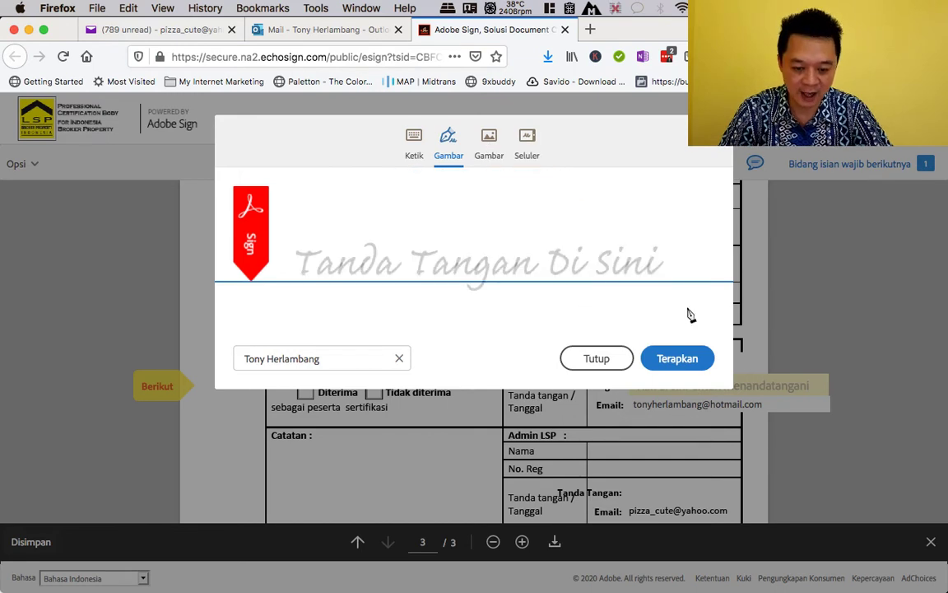
- Switch the signature to the Gambar option and upload the signature PNG from the Signature folder
click(489, 140)
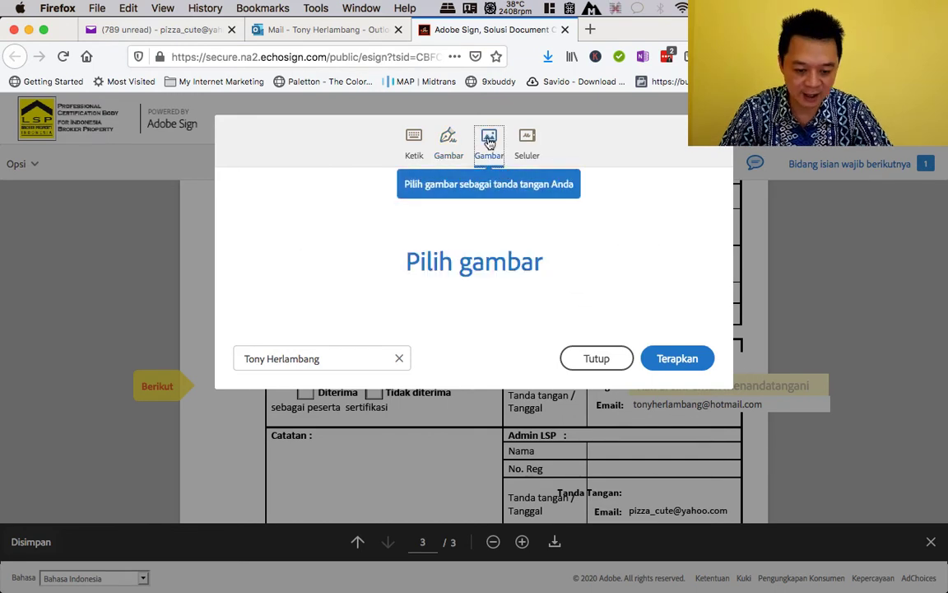
click(467, 273)
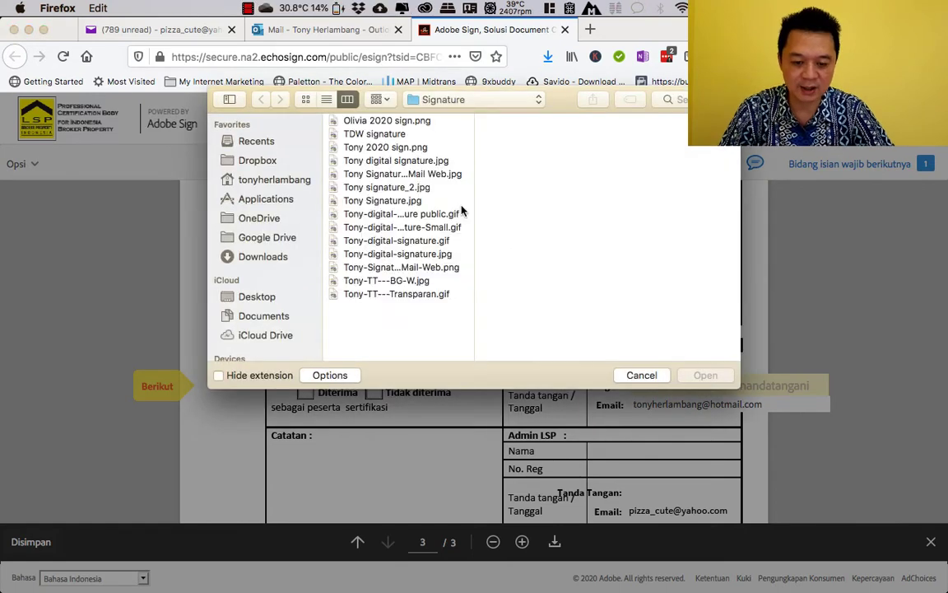
click(393, 148)
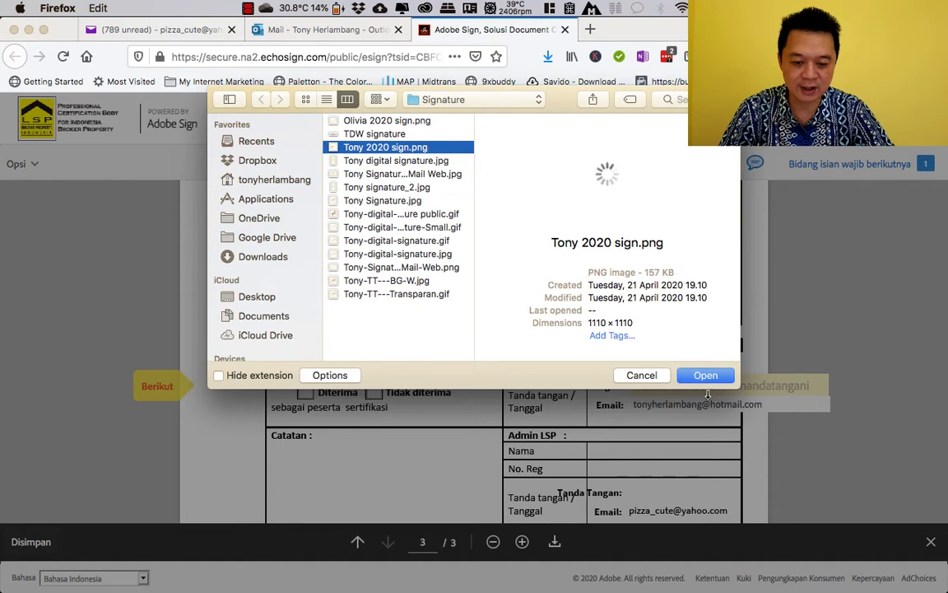
click(707, 380)
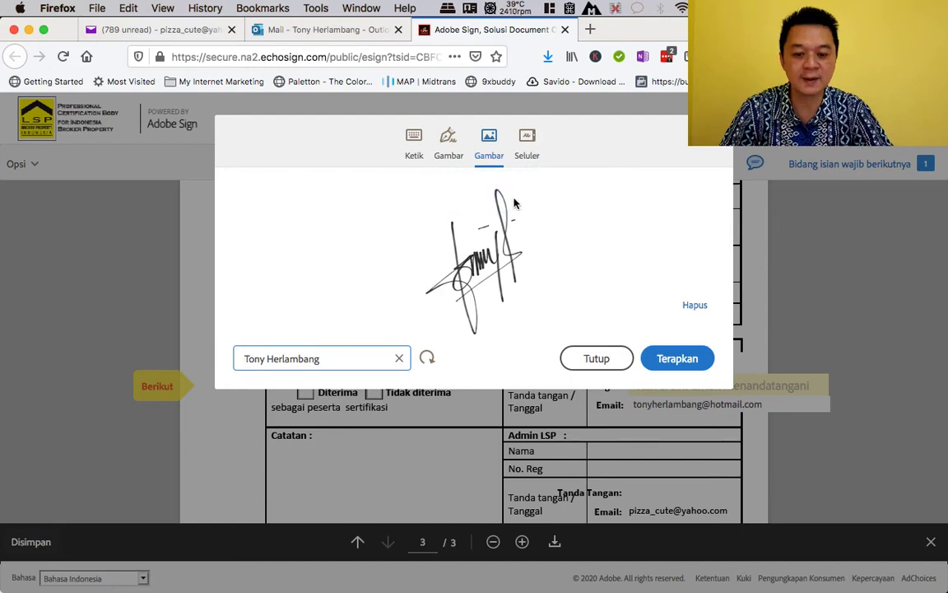
- Clear and re-enter the applicant's full name, then apply the image signature with Terapkan
click(450, 144)
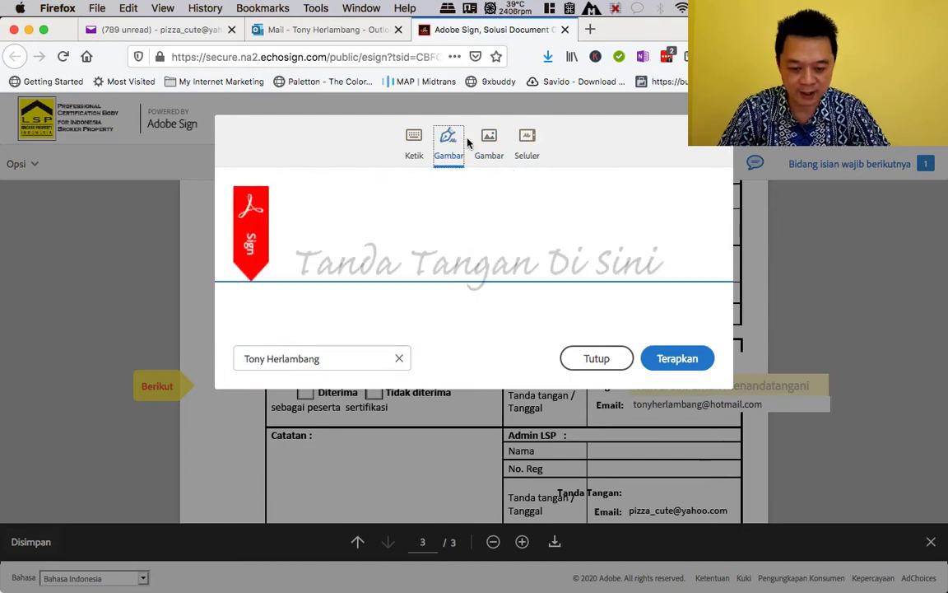
click(491, 142)
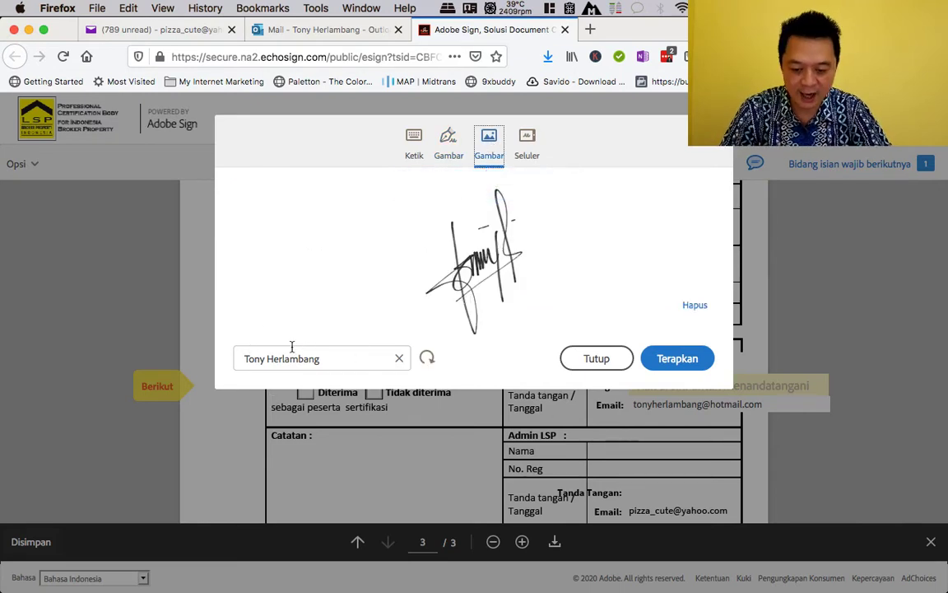
click(400, 360)
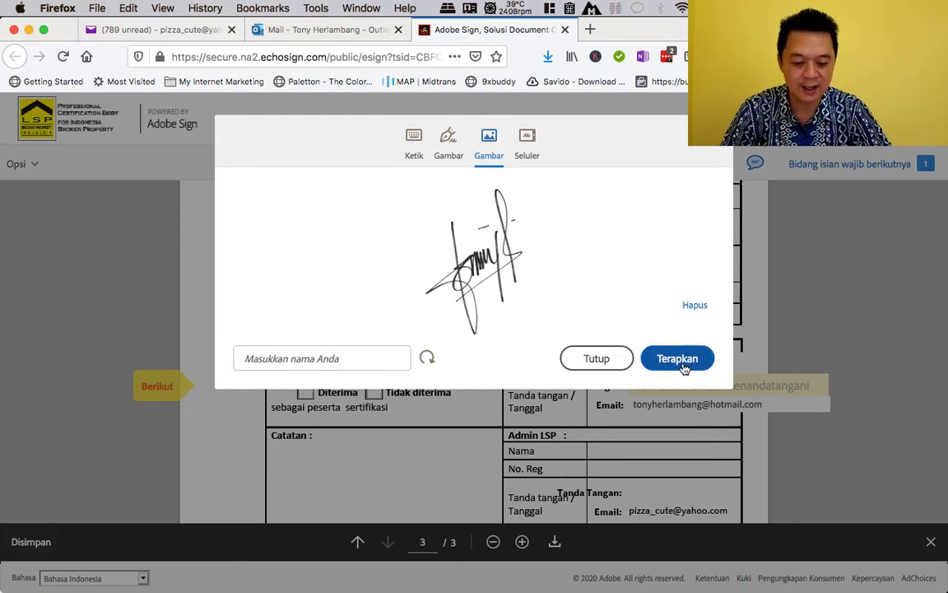
click(678, 359)
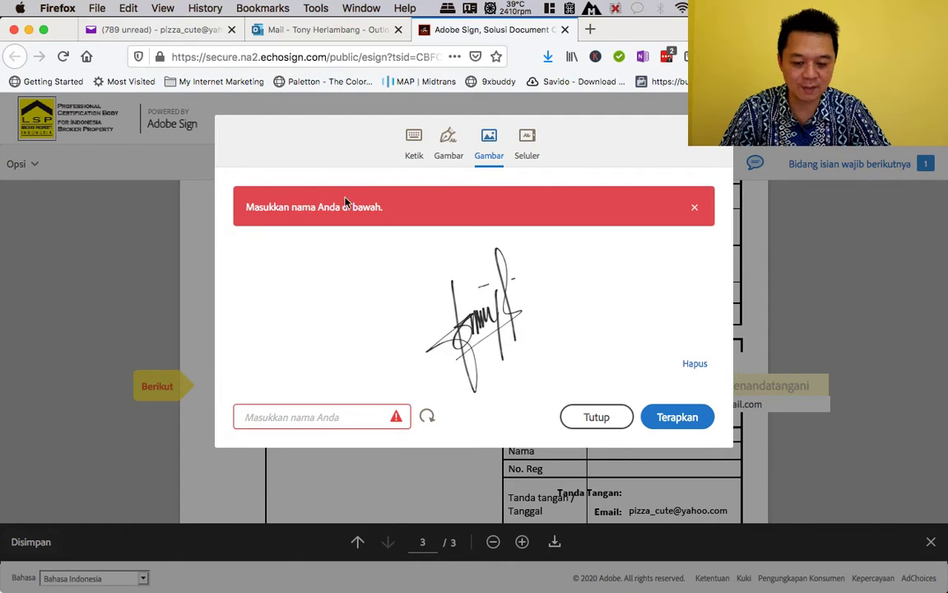
click(313, 415)
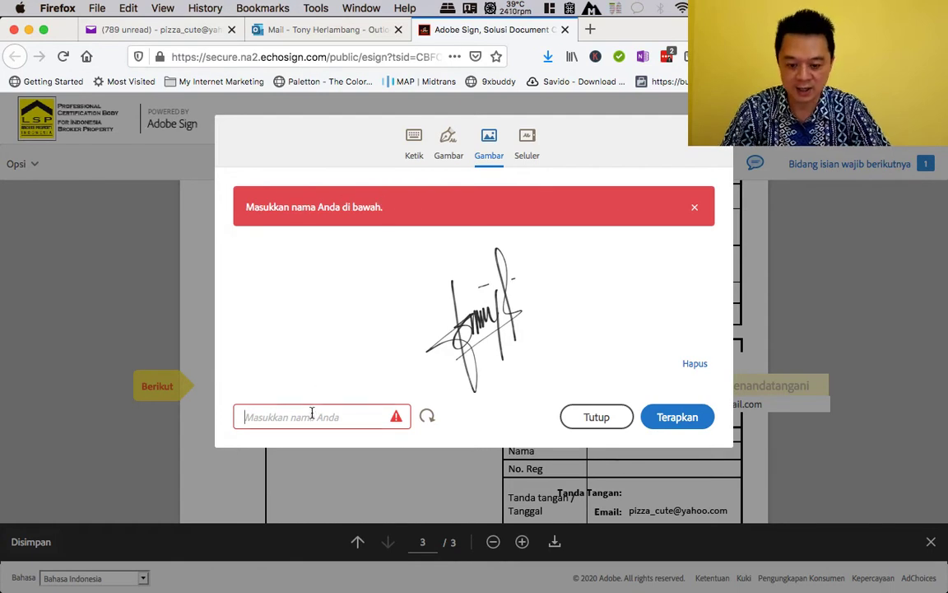
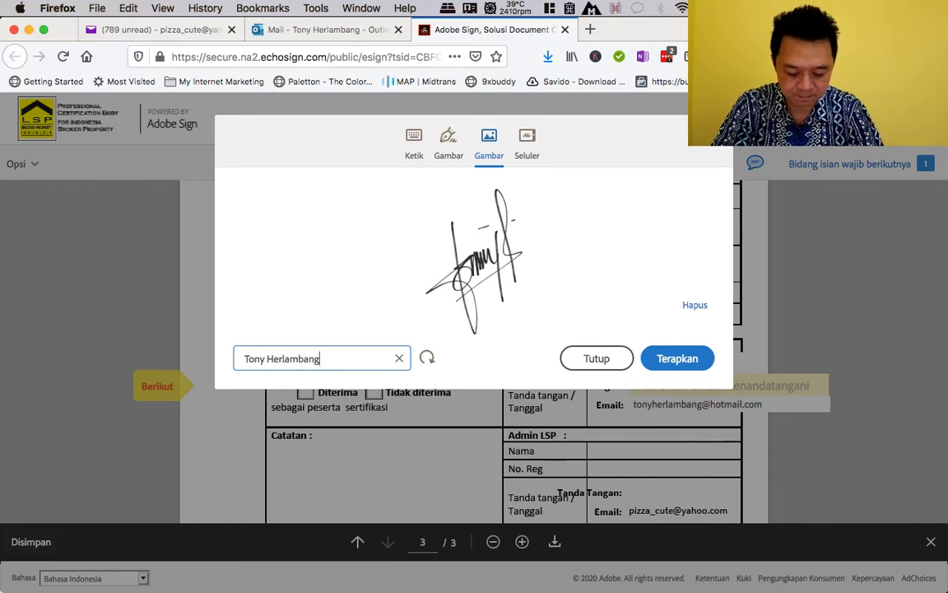
click(678, 362)
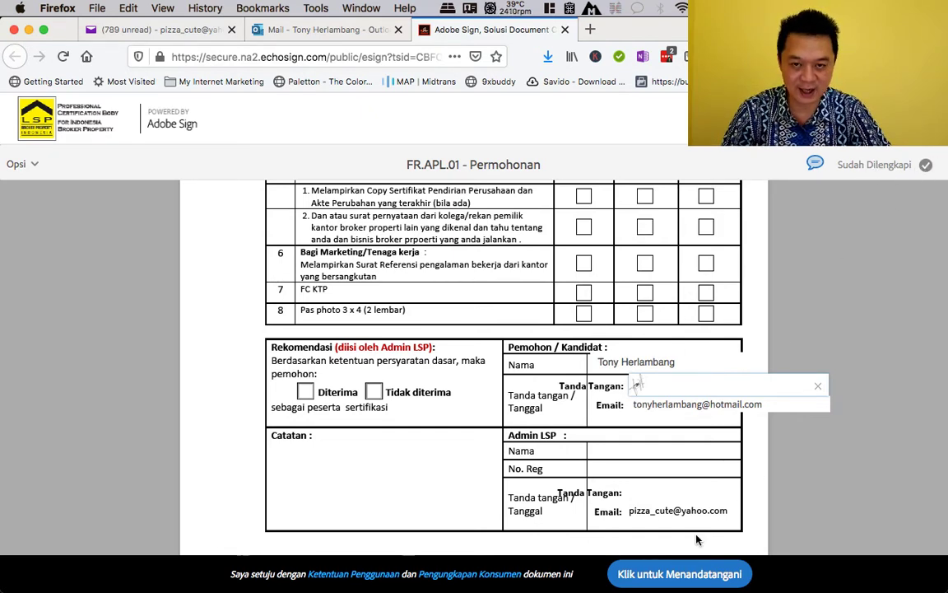
- Sign and submit the FR.APL.01 - Permohonan form with 'Klik untuk Menandatangani'
scroll(653, 576, down, 2)
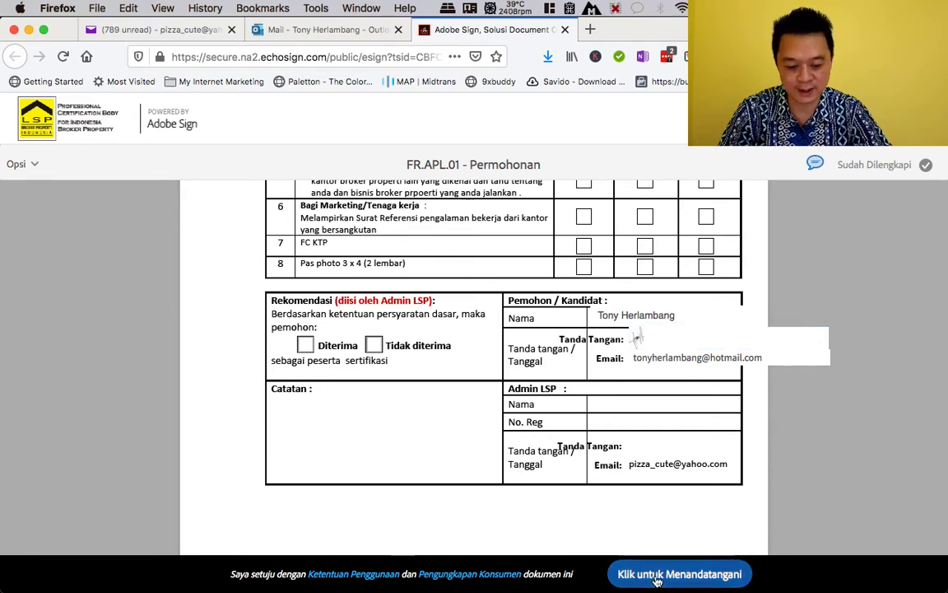
click(657, 576)
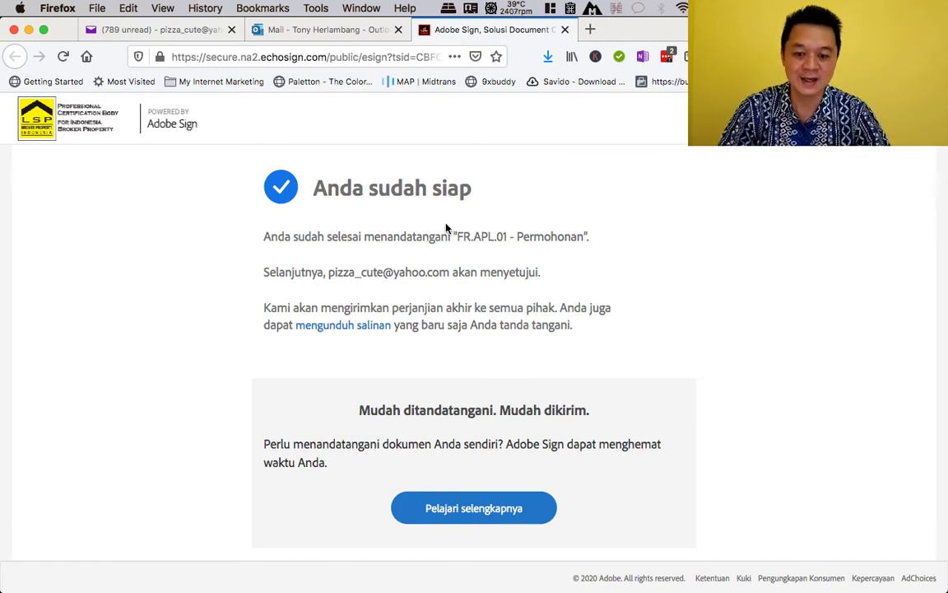
- Open the 'Persetujuan diminta pada FR.APL.01 - Permohonan' email in the admin's Yahoo Mail inbox
click(160, 28)
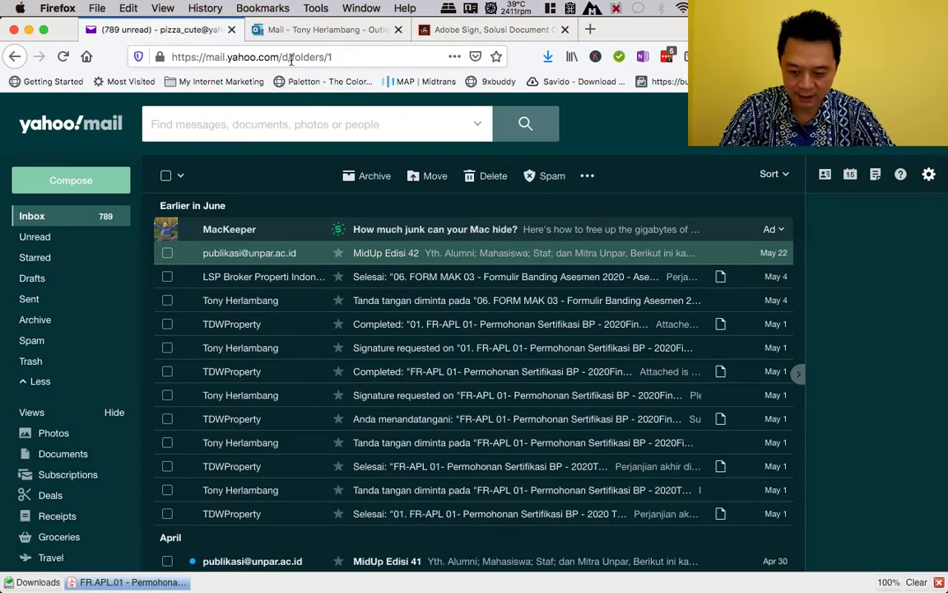
click(350, 56)
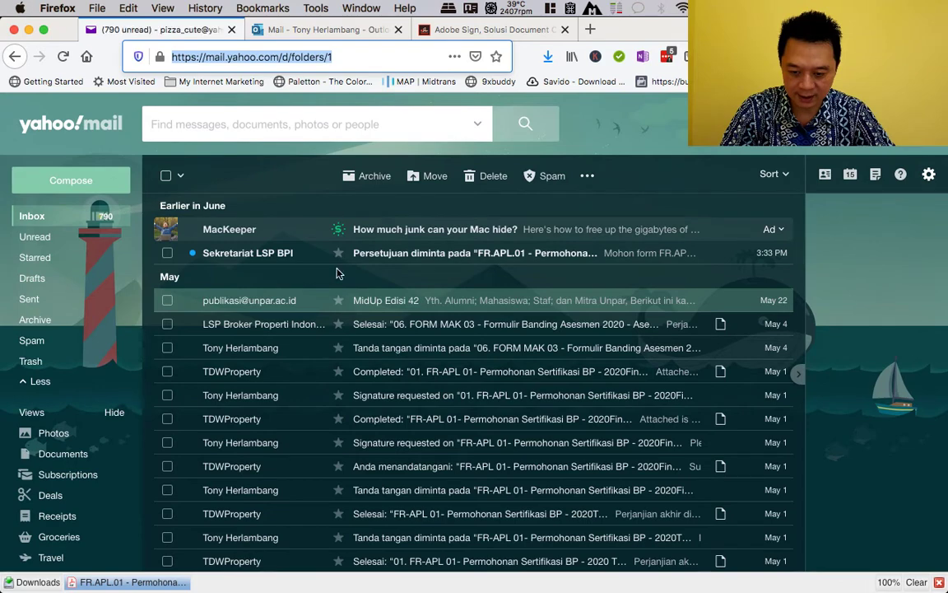
click(310, 272)
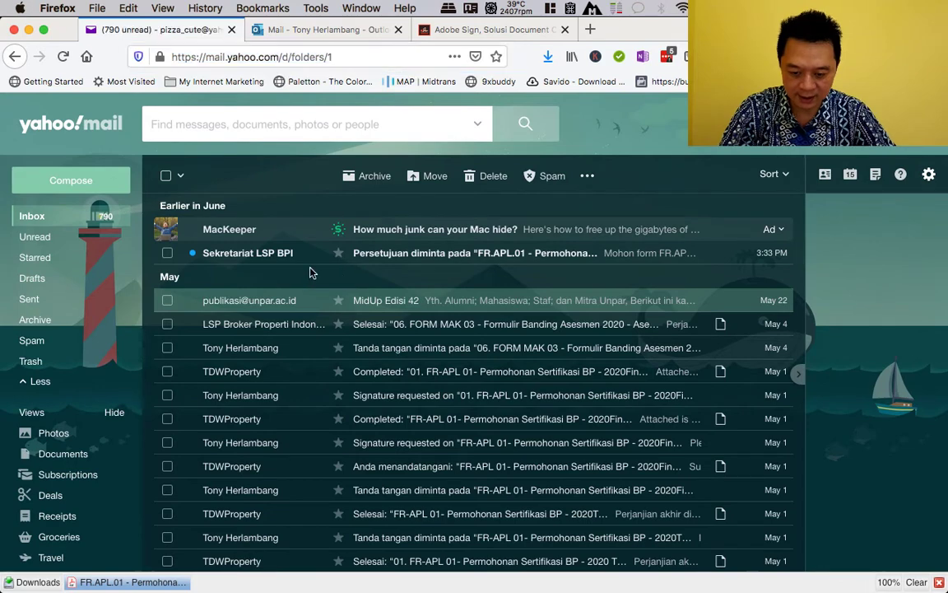
click(380, 256)
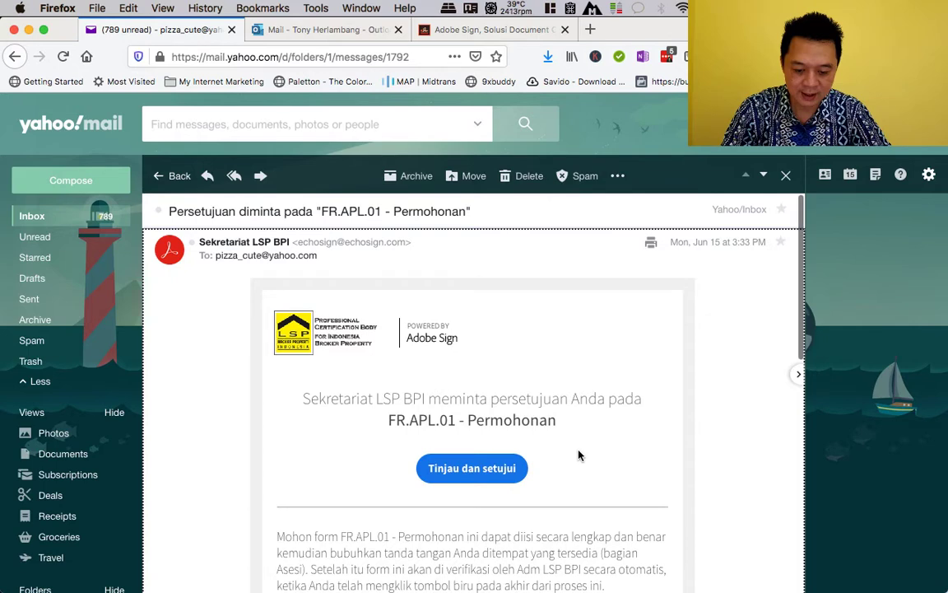
scroll(578, 453, down, 5)
scroll(579, 450, up, 3)
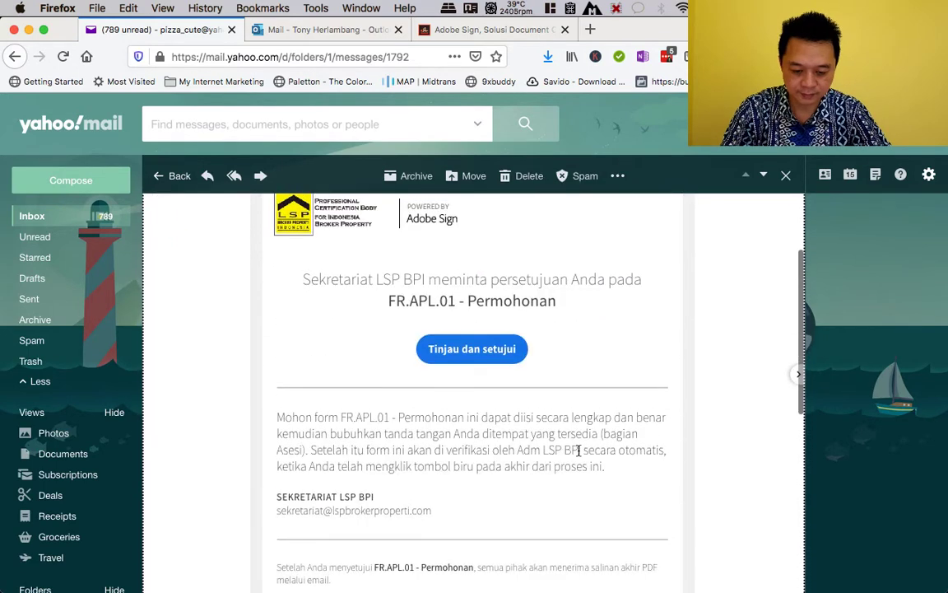
- Open the FR.APL.01 - Permohonan form for approval via 'Tinjau dan setujui' in the email
click(486, 351)
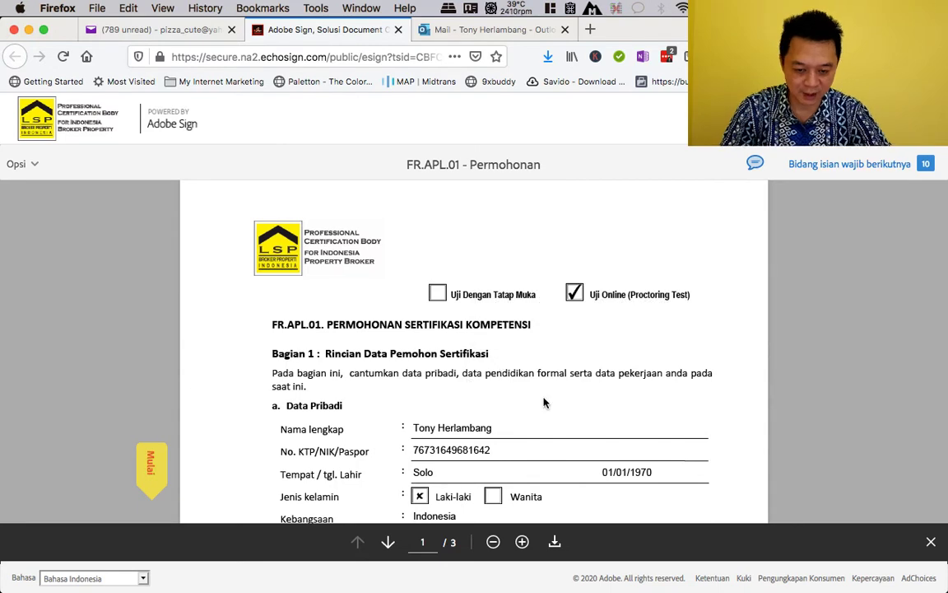
scroll(543, 399, down, 2)
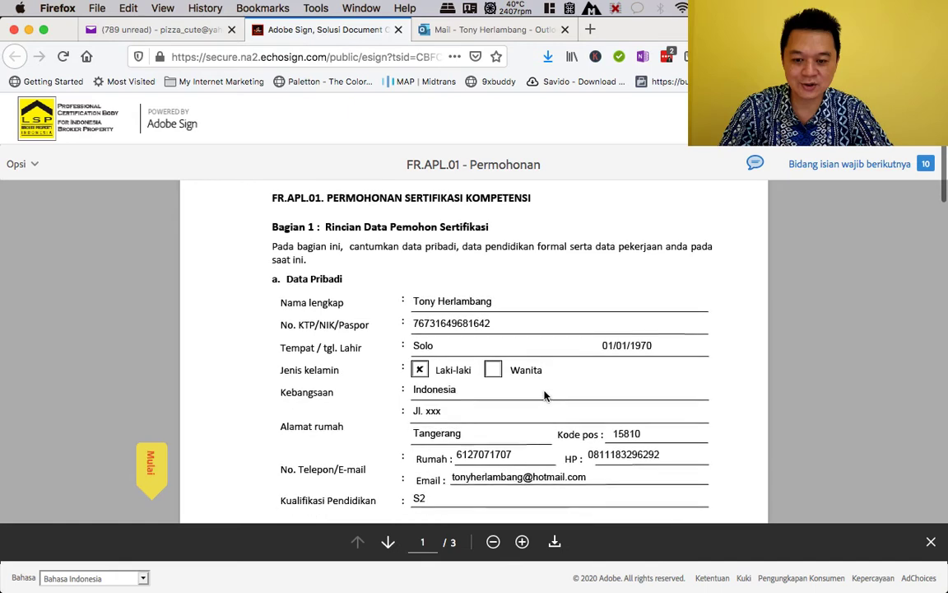
scroll(544, 396, up, 2)
scroll(543, 396, down, 1)
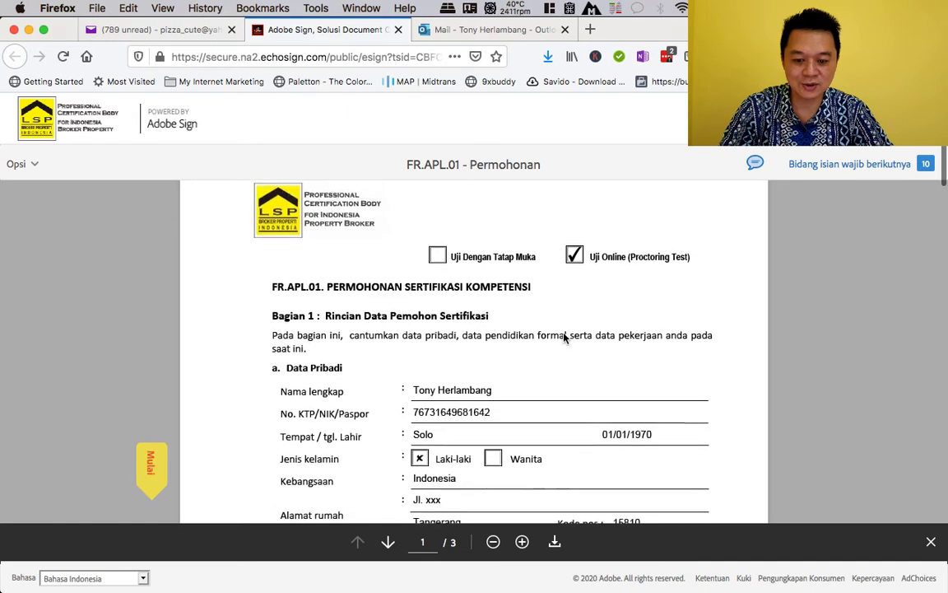
scroll(563, 338, down, 1)
scroll(564, 337, down, 5)
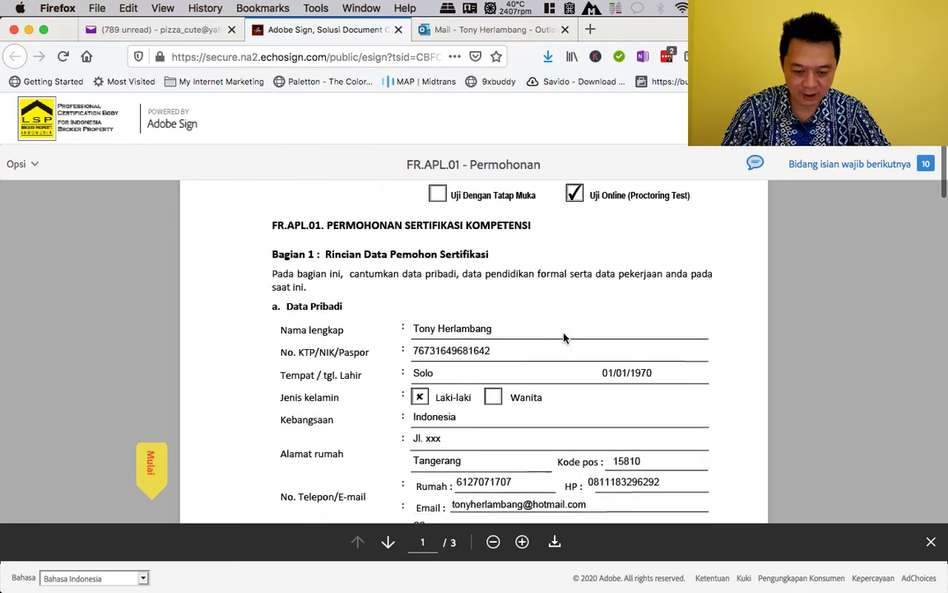
- In Bagian 3, mark the CV and education certificate rows as Memenuhi Syarat
scroll(563, 337, down, 10)
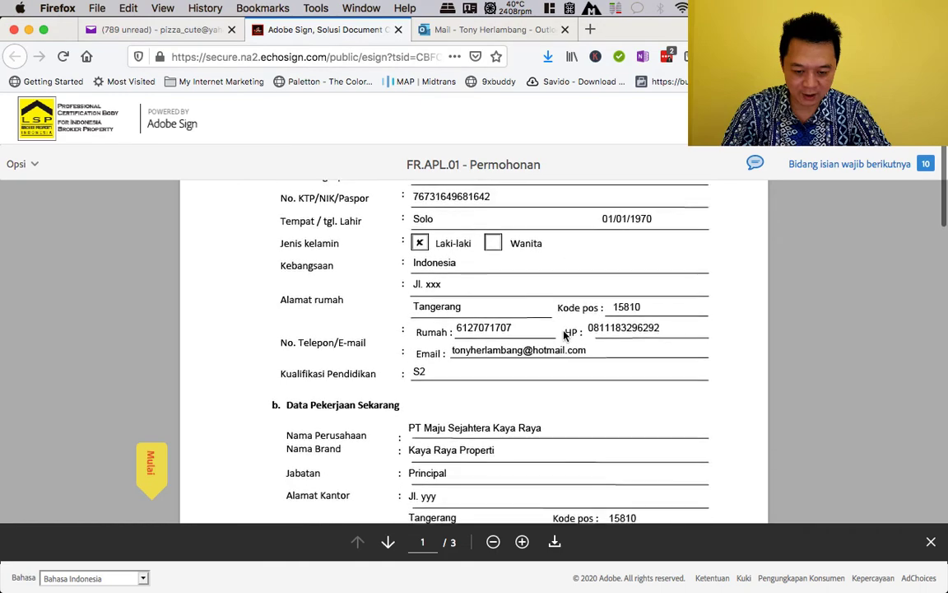
scroll(564, 335, down, 20)
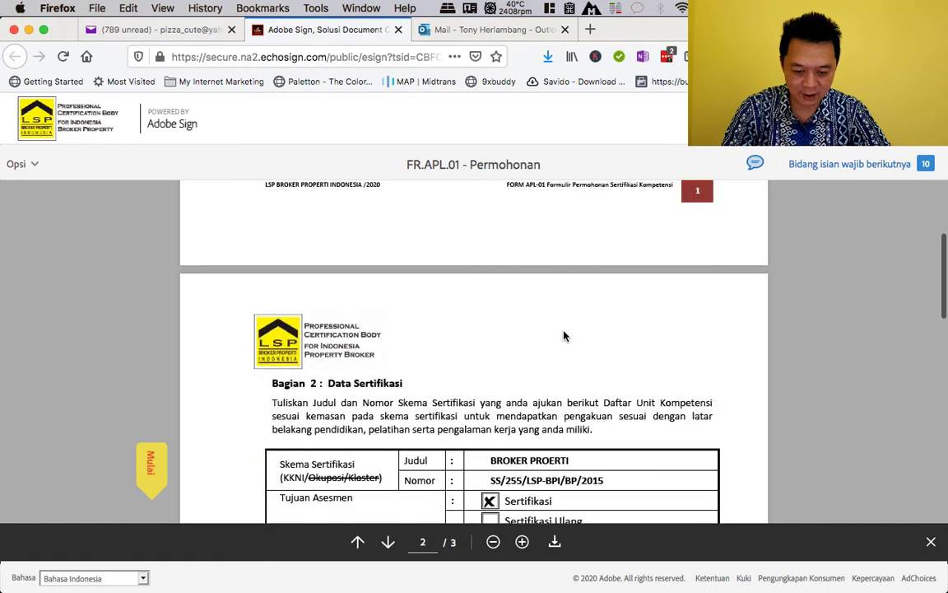
scroll(563, 335, down, 10)
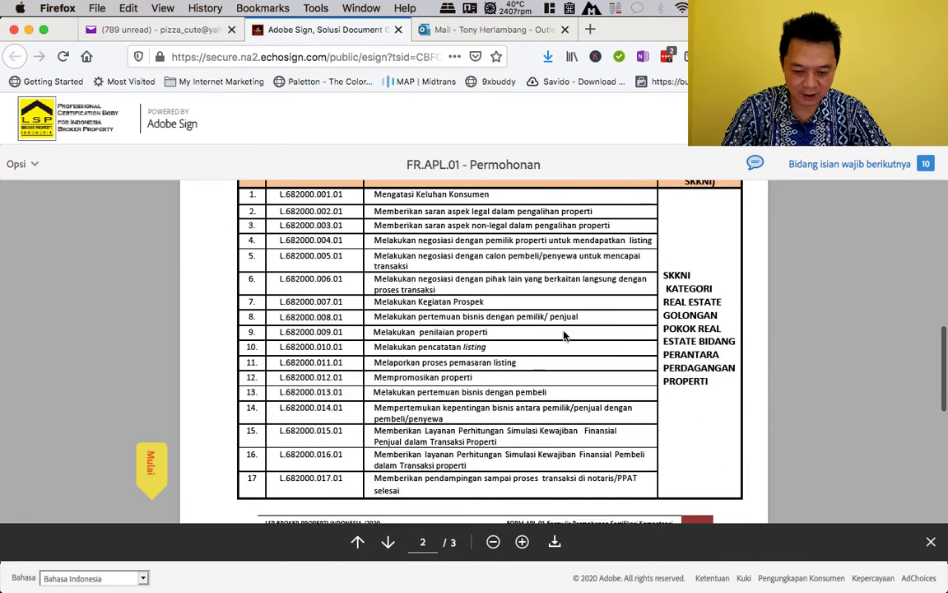
scroll(564, 336, down, 7)
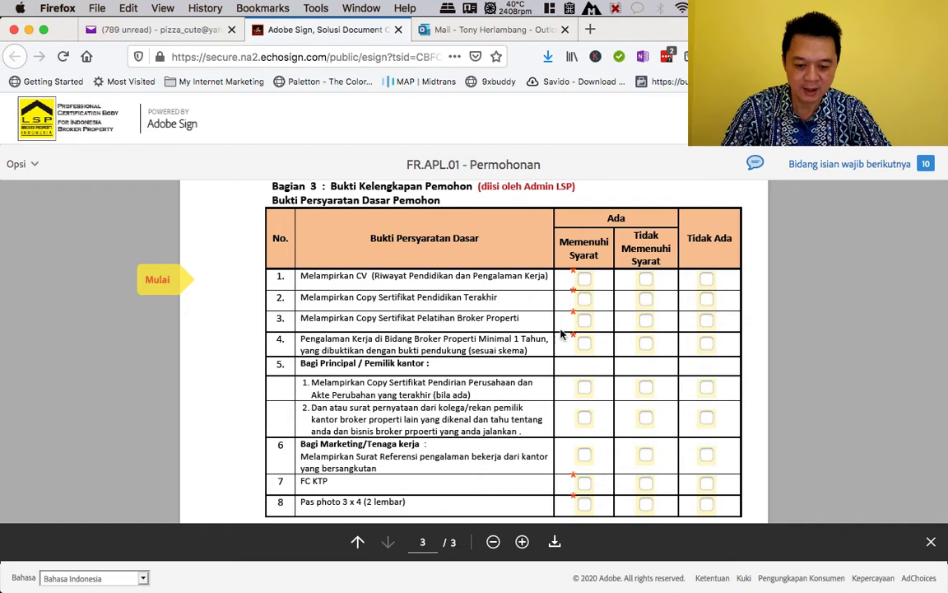
click(585, 282)
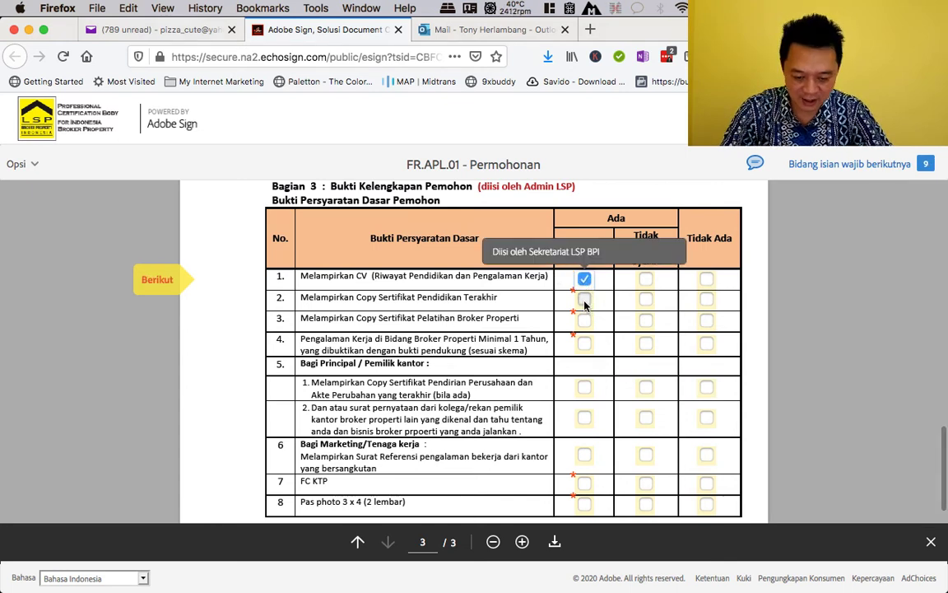
click(584, 300)
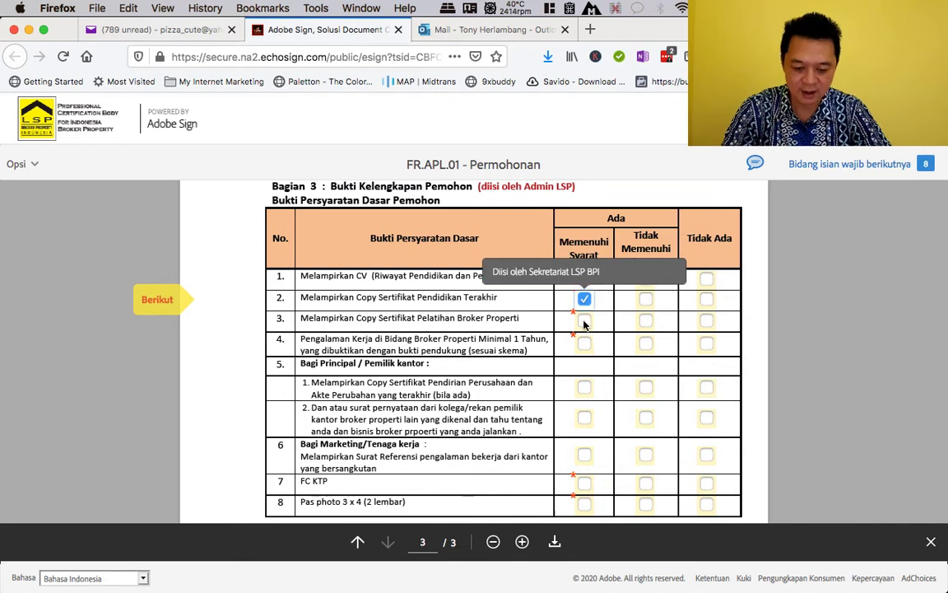